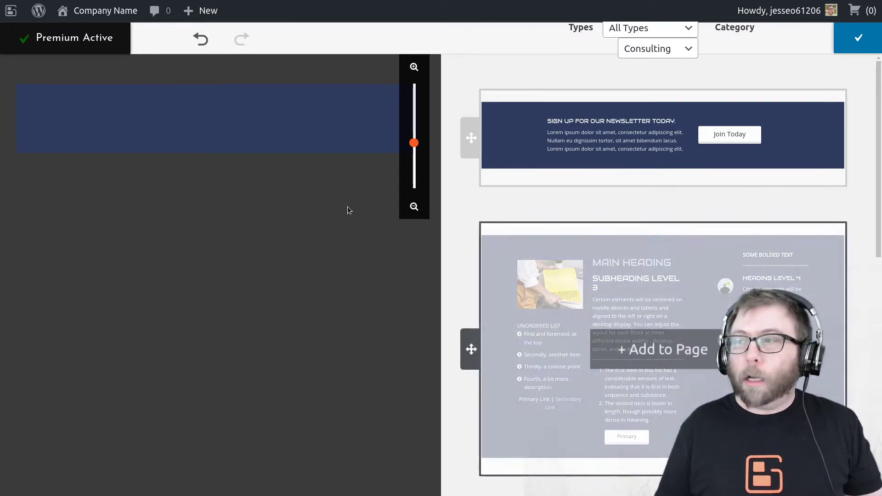
Step: Filter blocks to the Schedule type and add the Event Schedule block to the page
left_click(623, 36)
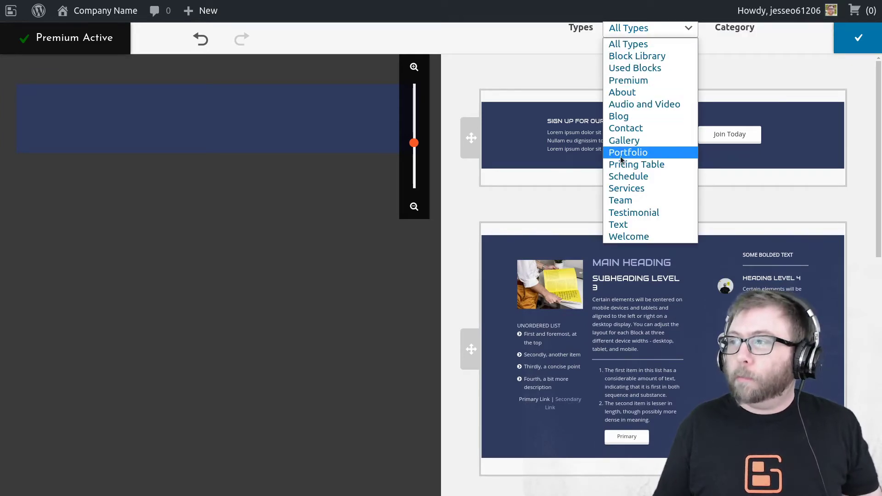
left_click(633, 177)
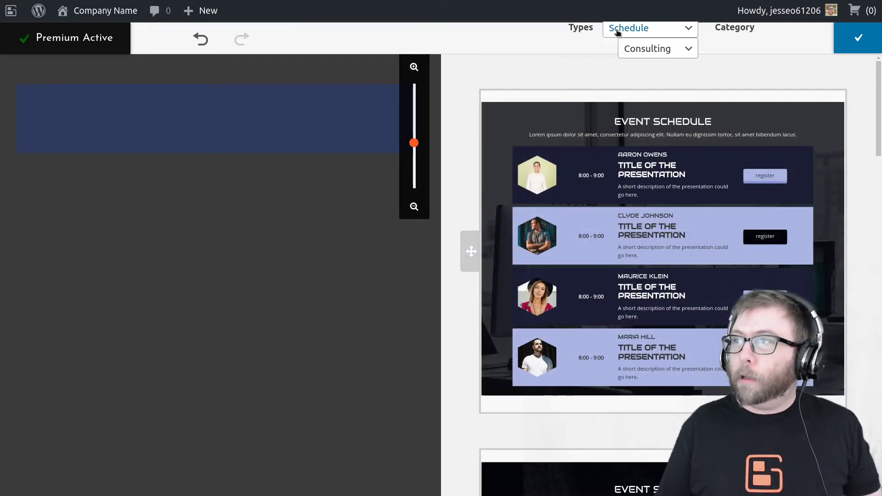
scroll(462, 130, "down", 5)
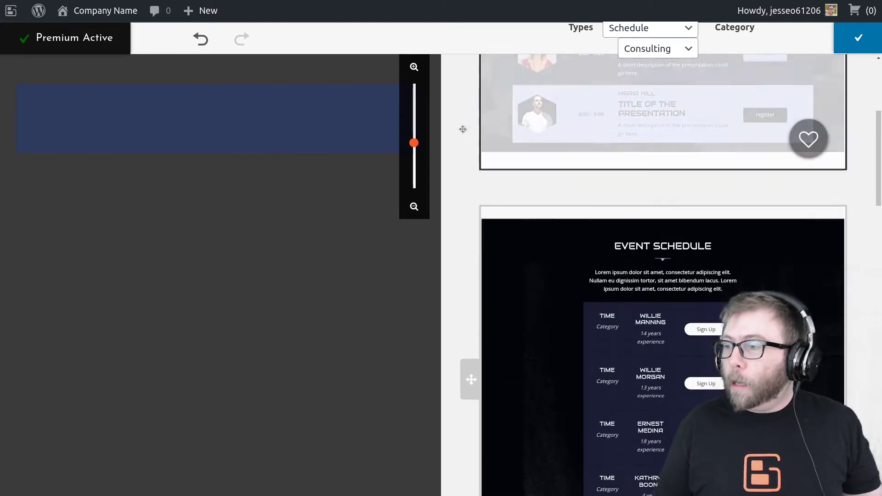
scroll(462, 130, "down", 6)
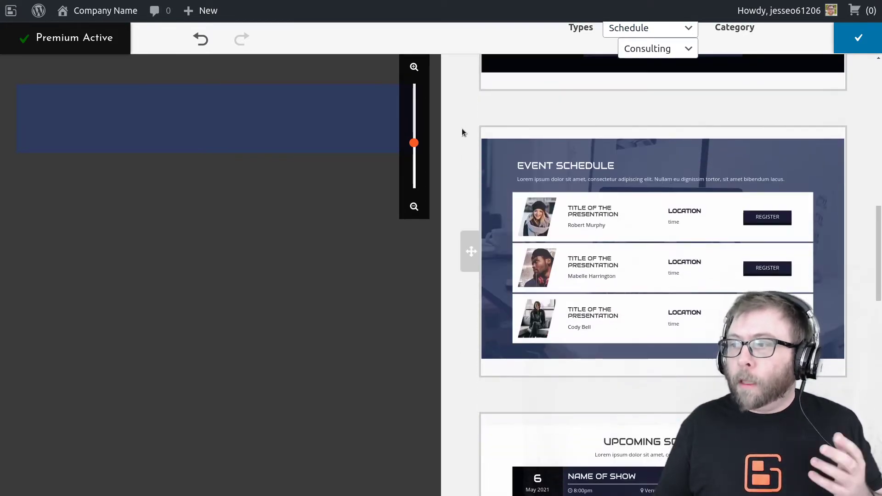
scroll(461, 130, "down", 5)
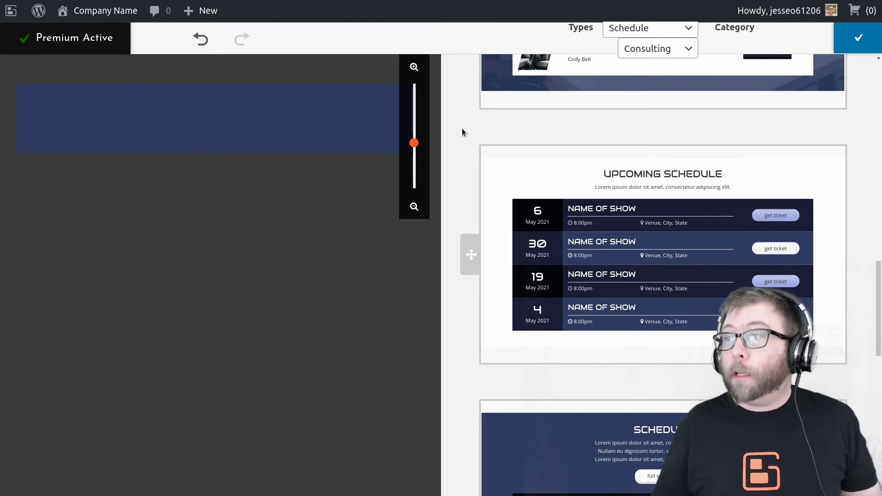
scroll(462, 132, "down", 4)
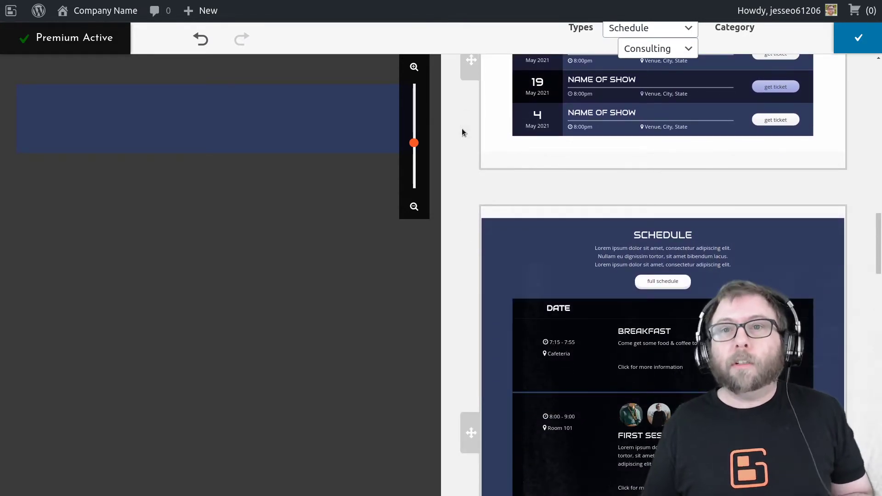
scroll(462, 130, "down", 4)
scroll(462, 130, "up", 7)
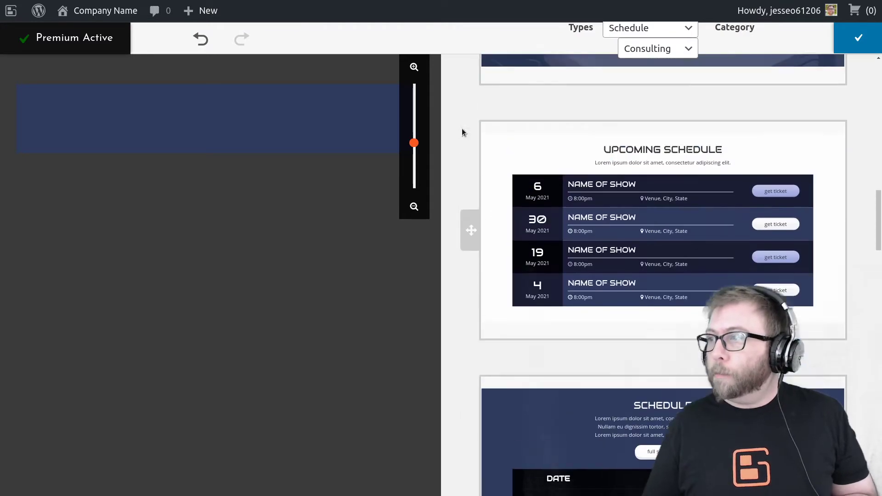
scroll(462, 128, "up", 6)
mouse_move(669, 272)
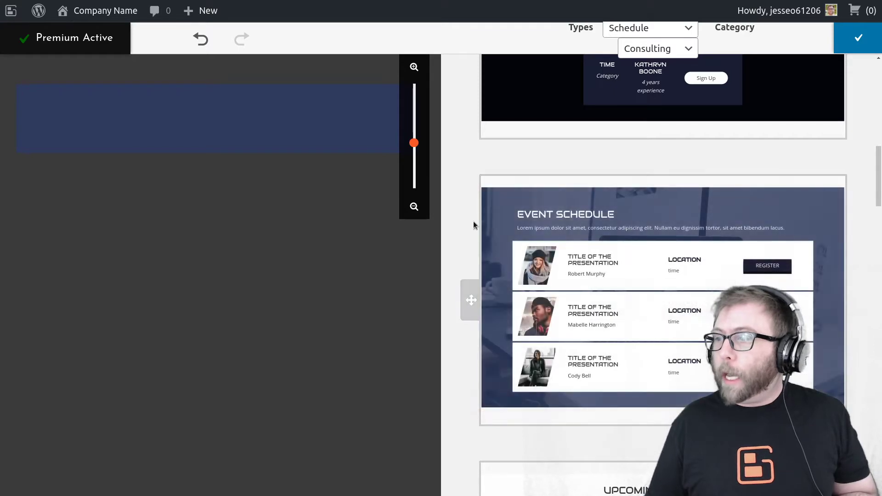
mouse_move(576, 301)
left_click(611, 317)
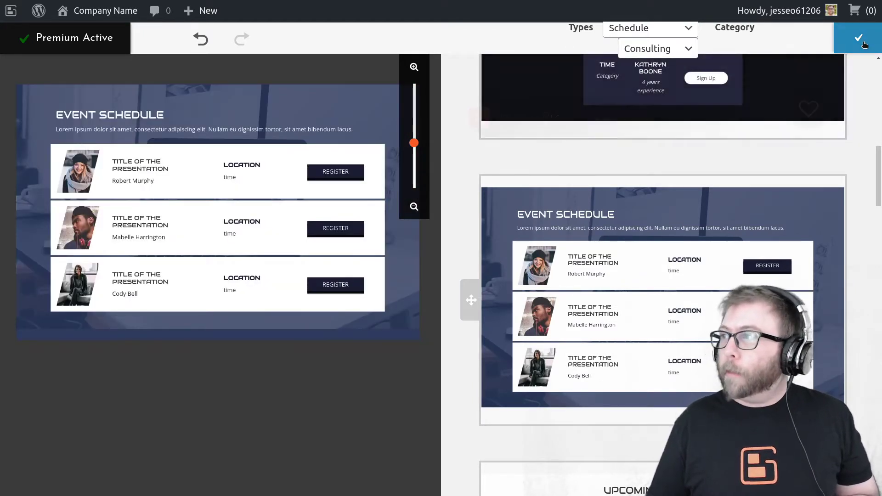
Step: Clone the first row's LOCATION column, narrowing the title column so both LOCATION columns share the width
left_click(858, 38)
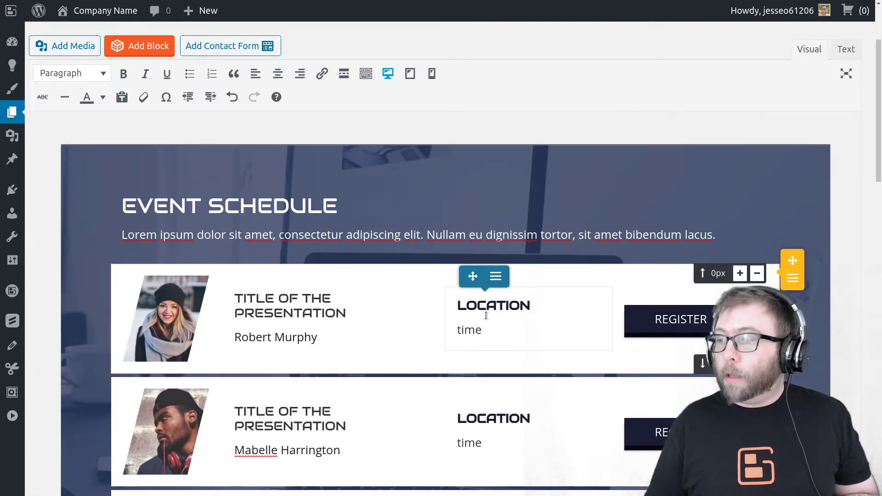
left_click(495, 277)
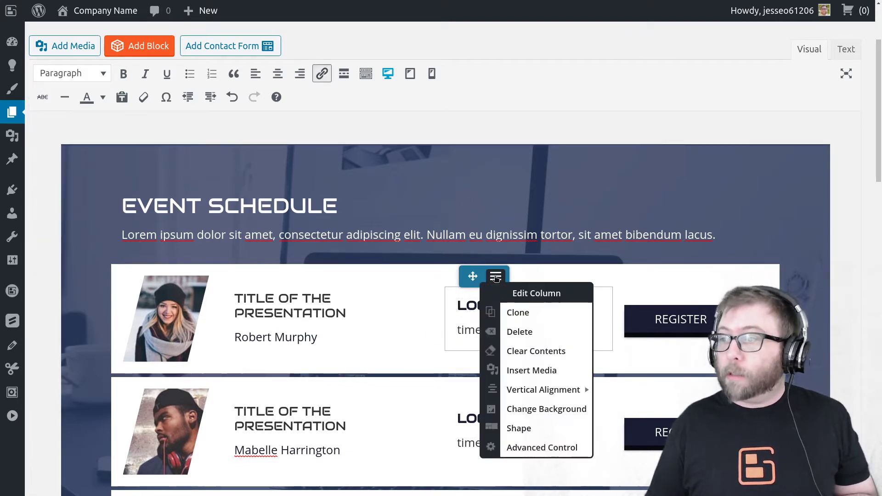
left_click(514, 312)
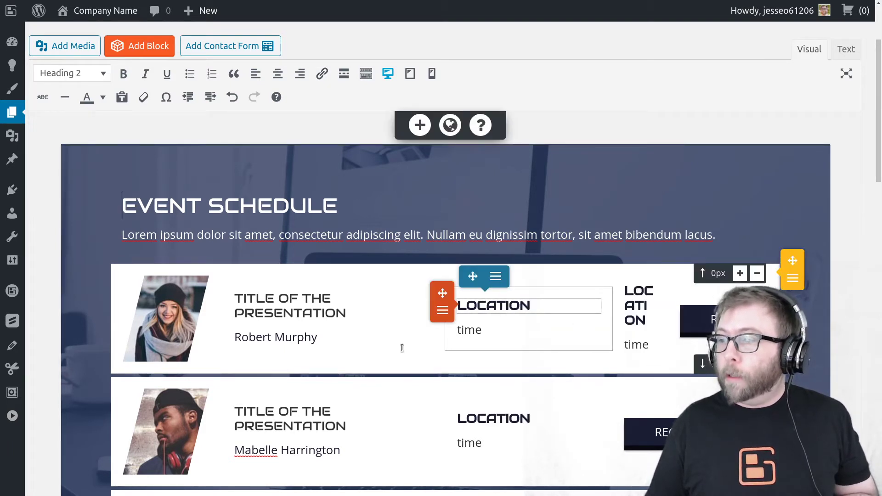
left_click_drag(402, 337, 388, 337)
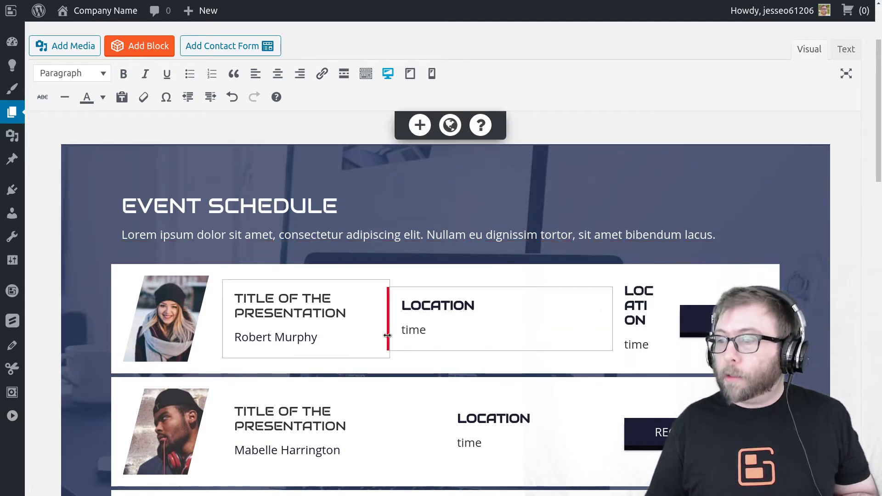
left_click_drag(614, 319, 513, 321)
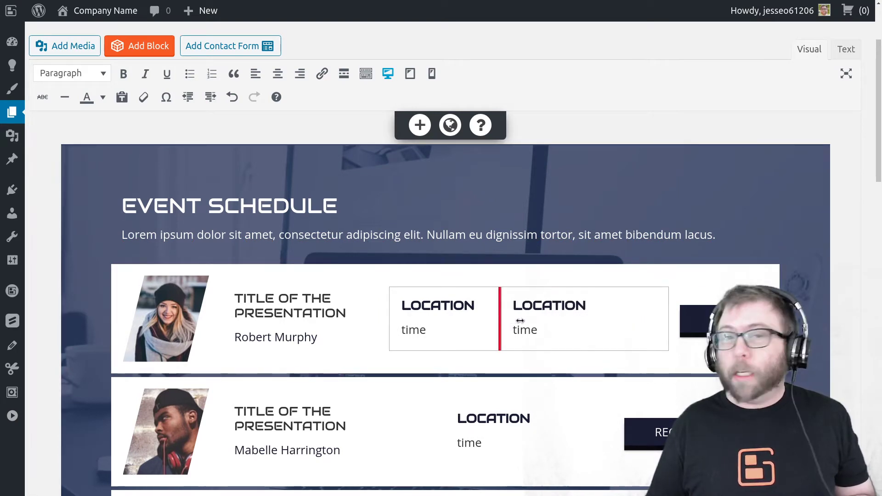
Step: Rename the copied column's heading to PRICE and replace 'time' beneath it with 'Price'
left_click(535, 322)
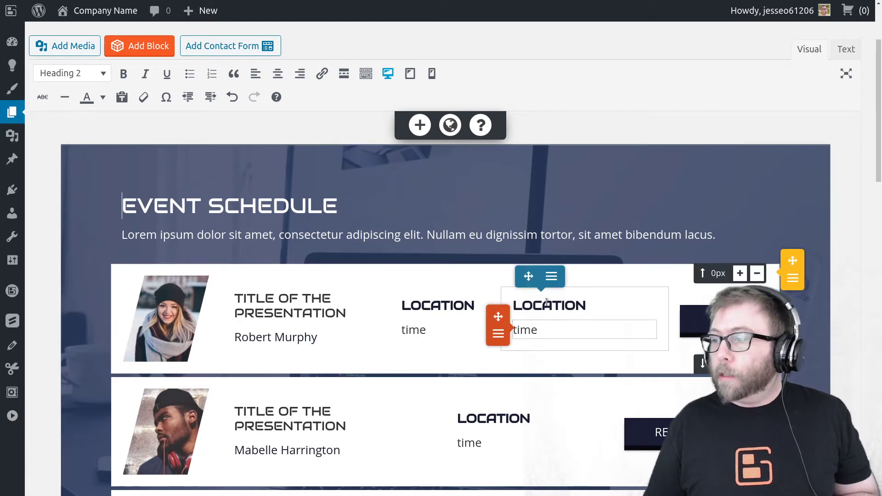
double_click(545, 306)
type("PRICE")
left_click(532, 333)
double_click(530, 332)
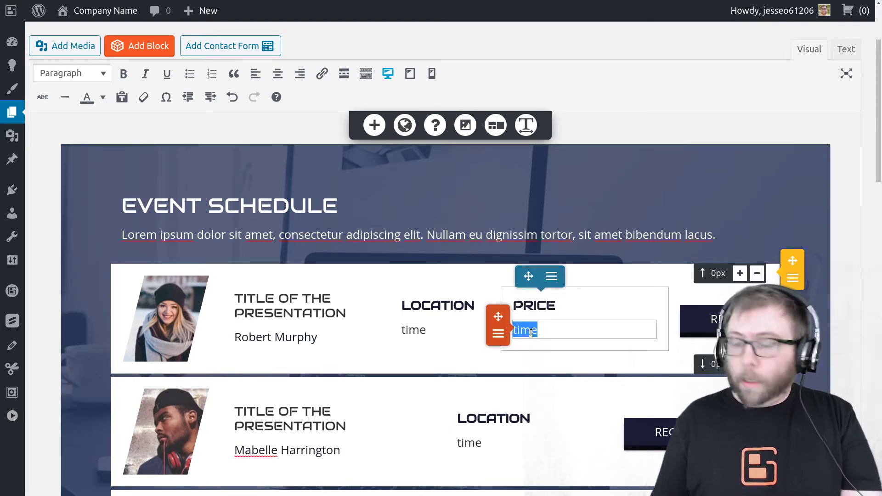
type("Pric")
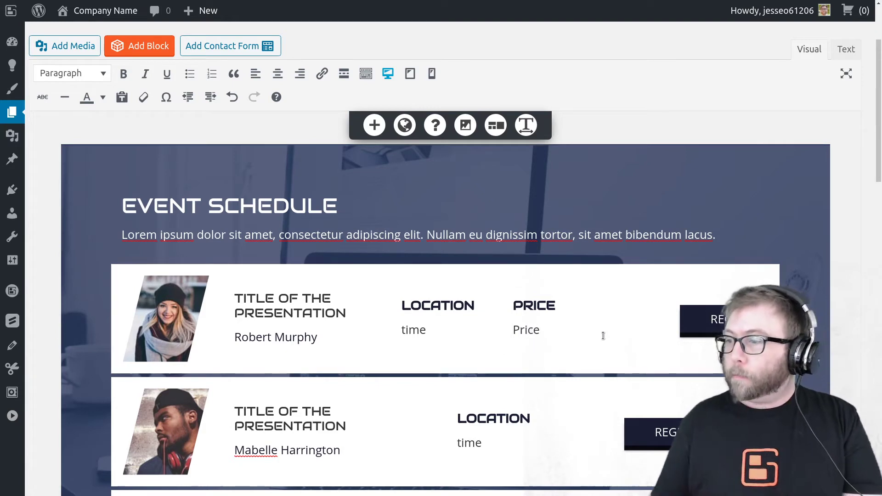
Step: Narrow the PRICE column so the REGISTER button fits in full
left_click(653, 316)
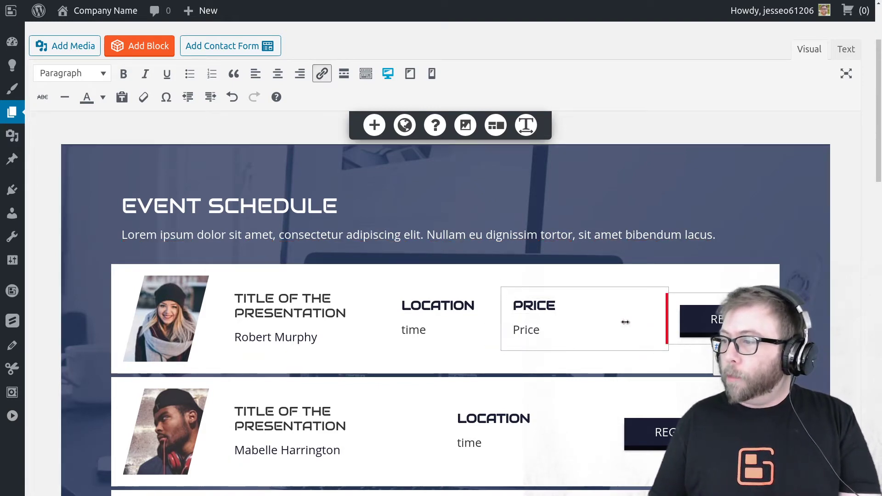
left_click_drag(644, 322, 625, 322)
left_click(437, 335)
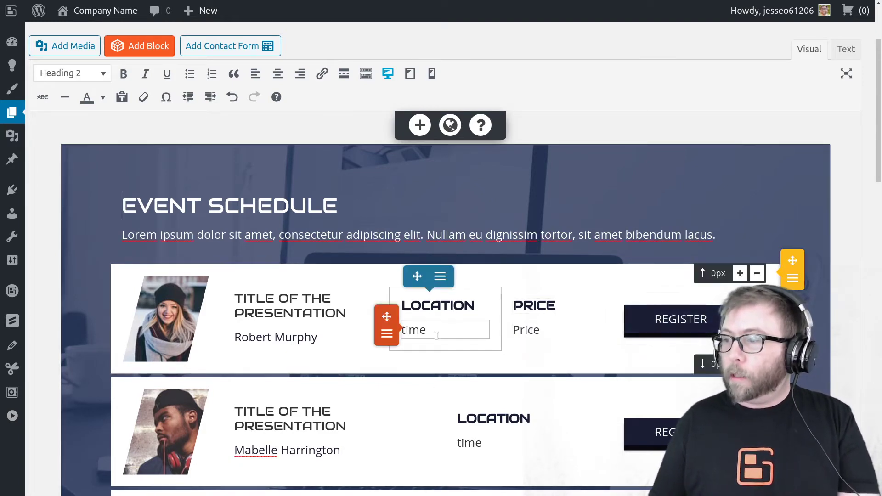
left_click(306, 294)
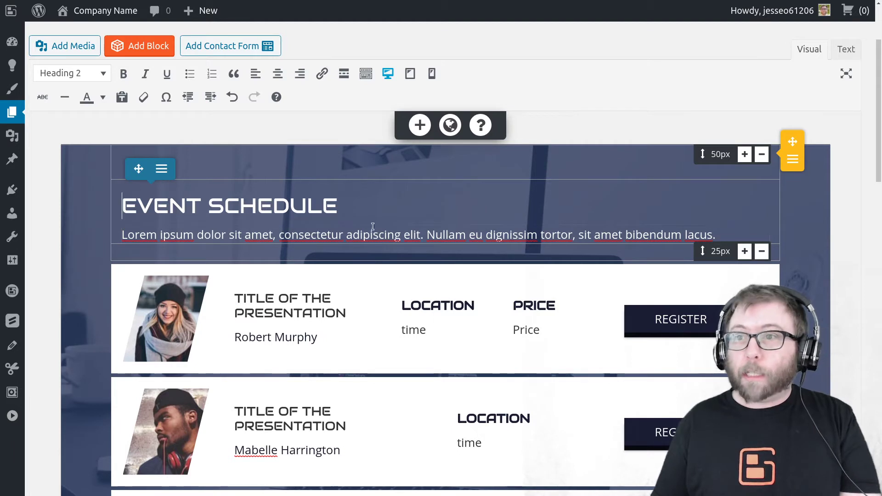
Step: Clone the EVENT SCHEDULE header column, then delete the copy's heading and paragraph to leave it empty
left_click(162, 170)
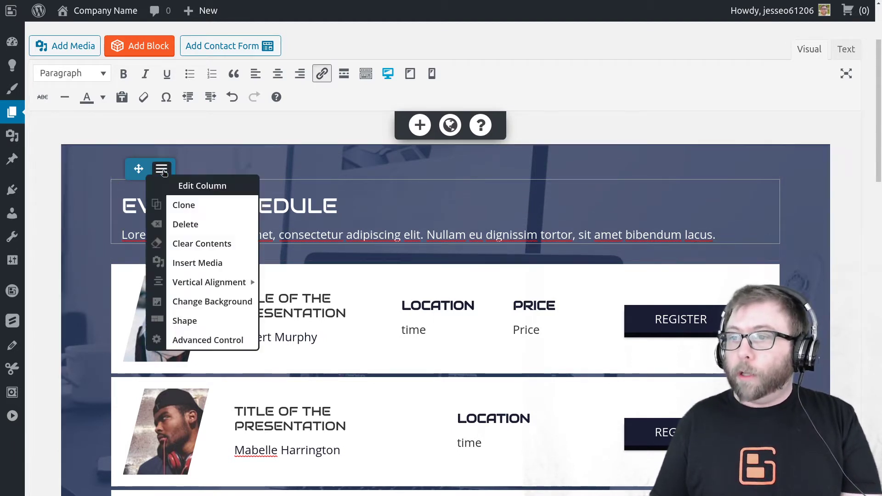
left_click(183, 205)
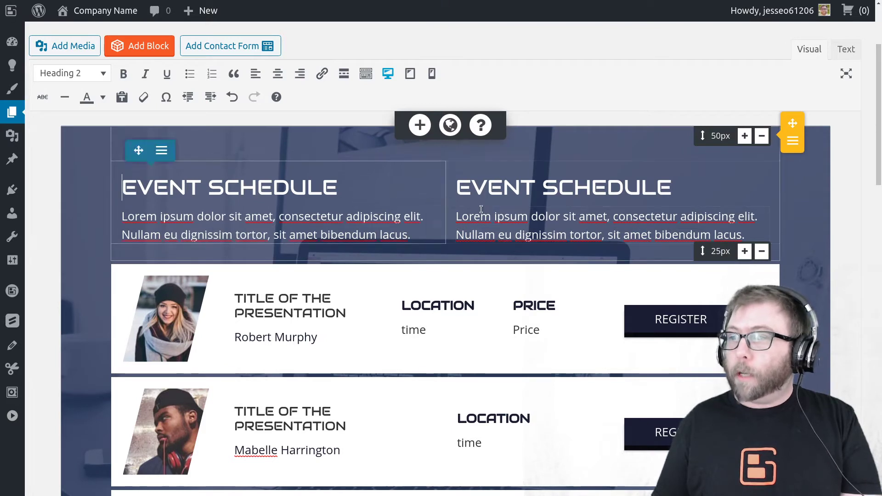
double_click(511, 192)
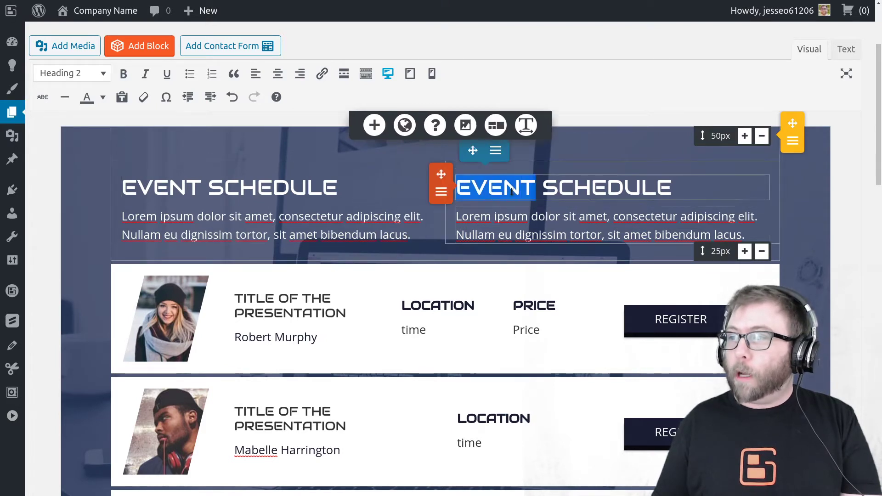
left_click(441, 192)
left_click(460, 225)
left_click(495, 190)
double_click(481, 185)
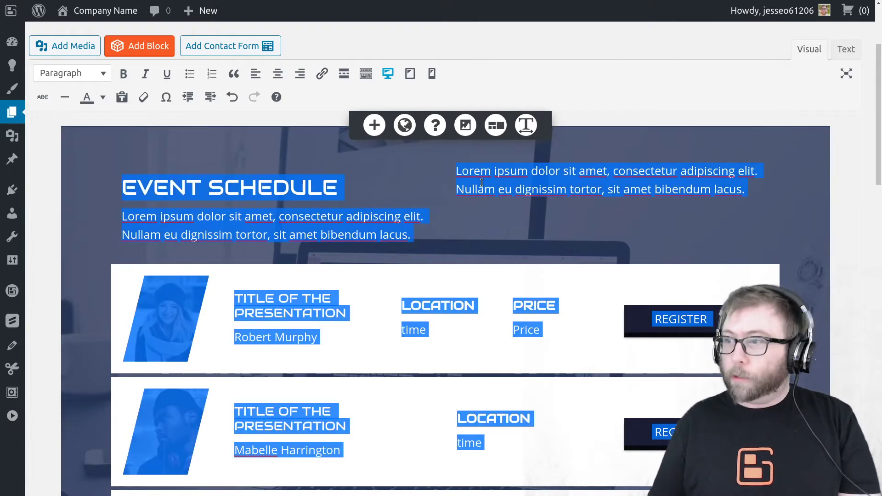
triple_click(481, 184)
key("ctrl+c")
key("Delete")
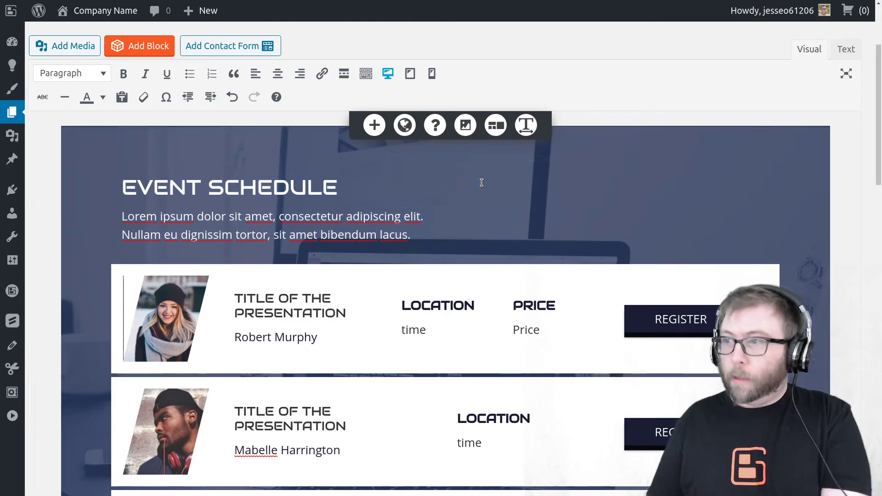
Step: Insert the red-headphones Media Library photo into the header's right column and select the header paragraph
left_click(374, 125)
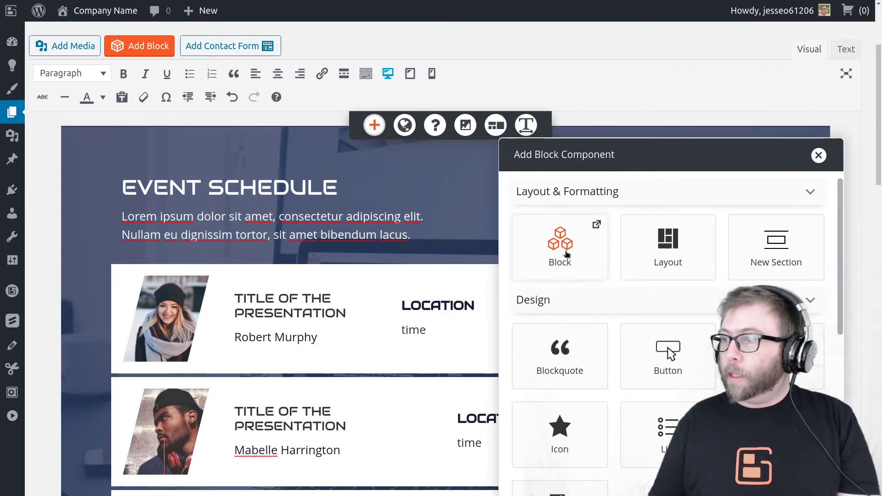
scroll(672, 402, "down", 2)
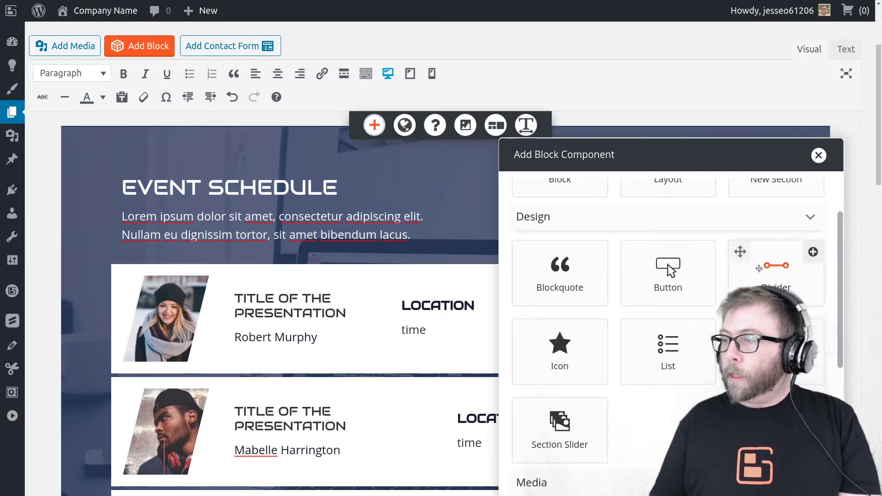
scroll(757, 271, "down", 3)
scroll(759, 272, "down", 3)
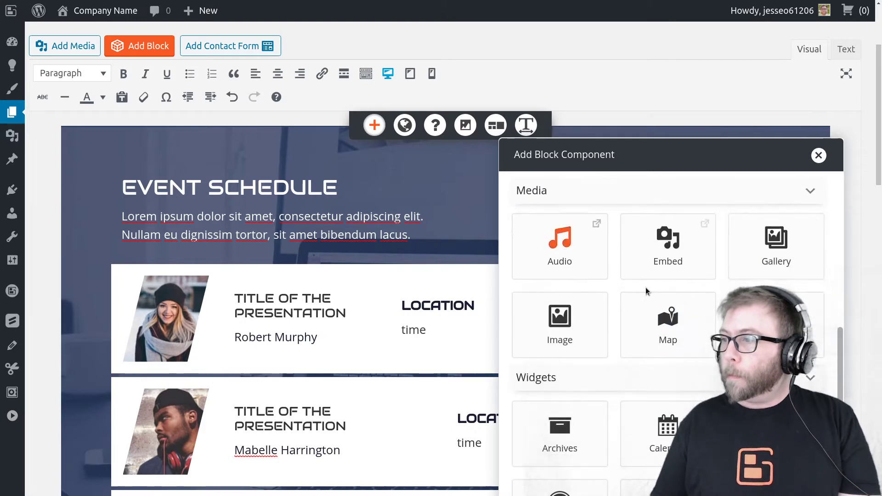
left_click(580, 327)
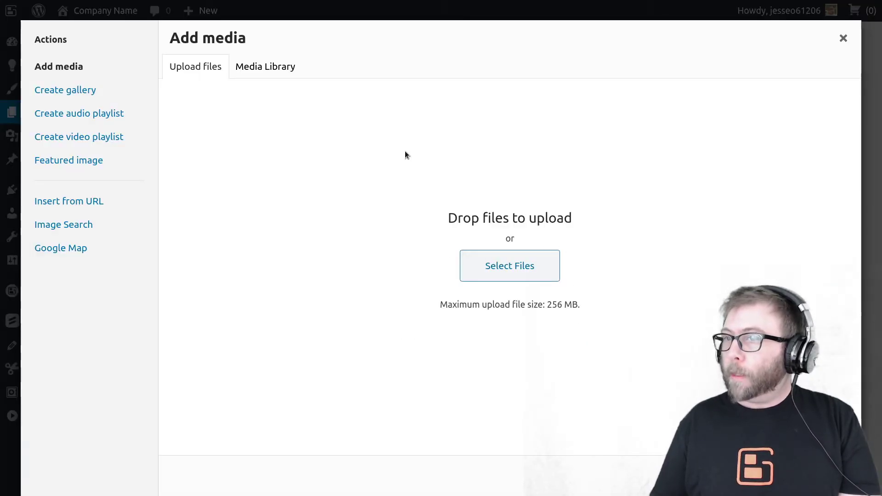
left_click(255, 70)
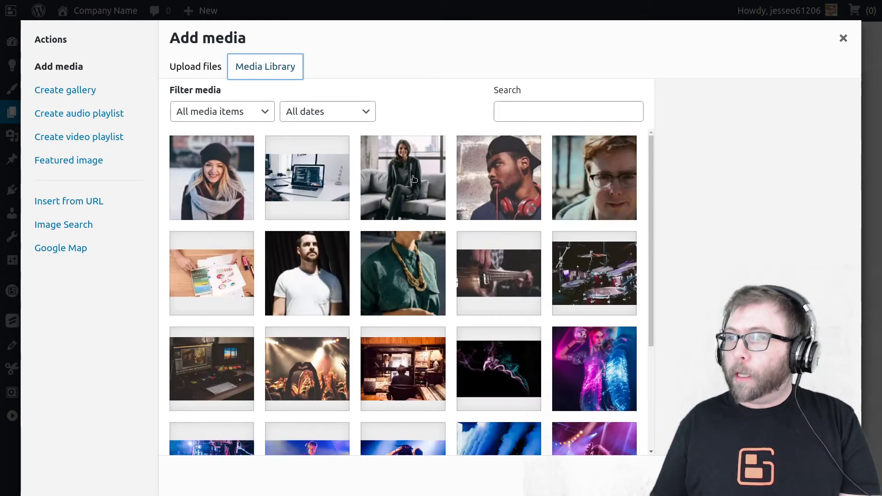
left_click(526, 187)
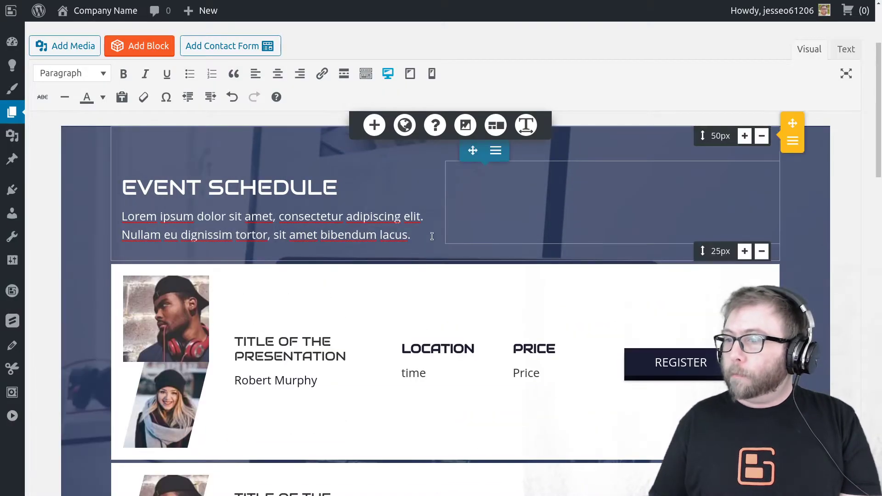
left_click_drag(540, 232, 645, 317)
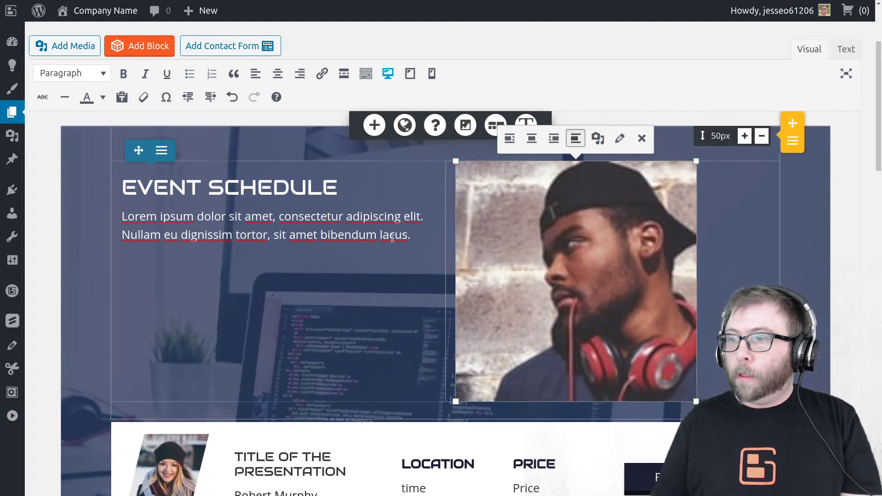
left_click_drag(410, 235, 162, 218)
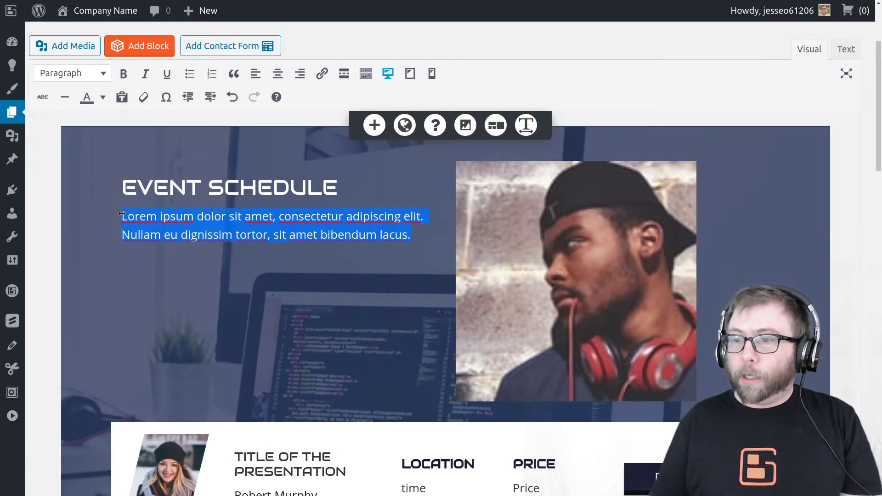
Step: Paste copies of the Lorem ipsum text at the paragraph's end so it runs beside the photo
left_click(416, 236)
key("ctrl+v")
key("ctrl+v")
key("ctrl+v")
key("ctrl+v")
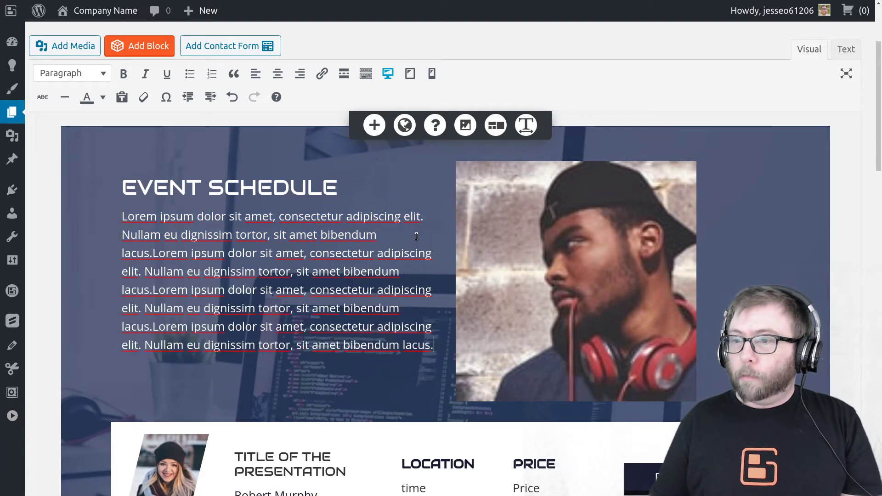
scroll(304, 257, "down", 2)
scroll(429, 371, "down", 4)
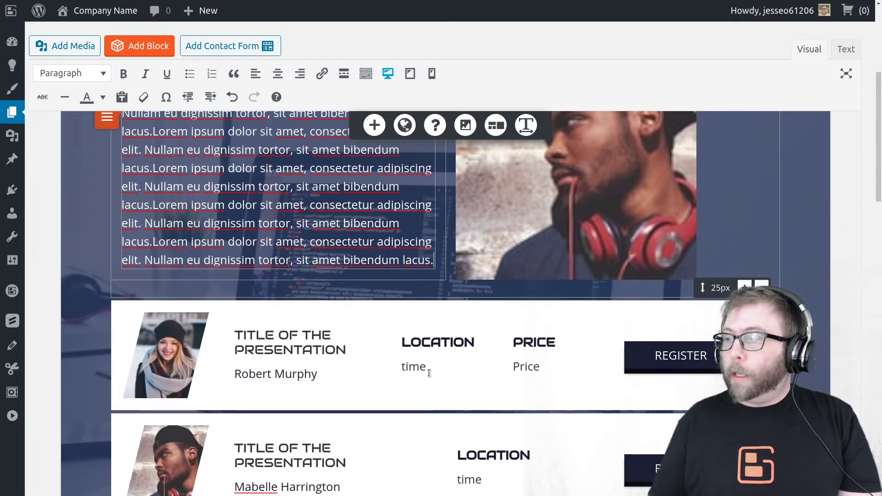
scroll(432, 314, "up", 10)
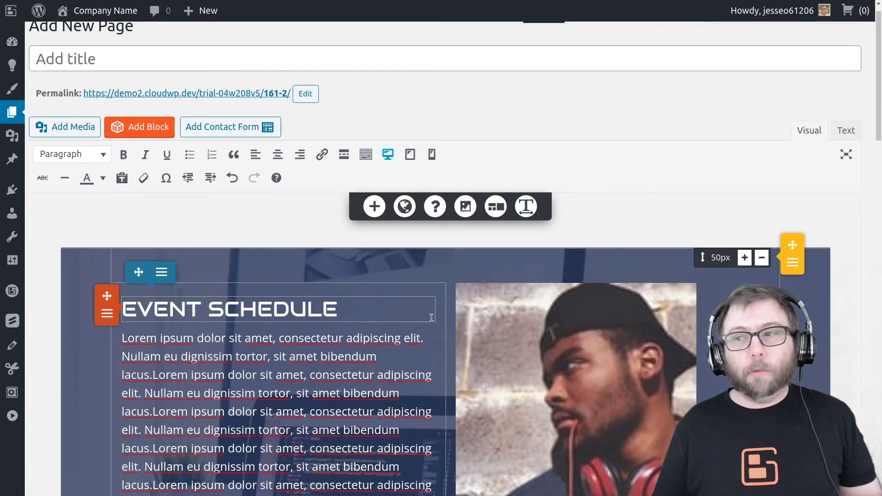
scroll(546, 261, "down", 5)
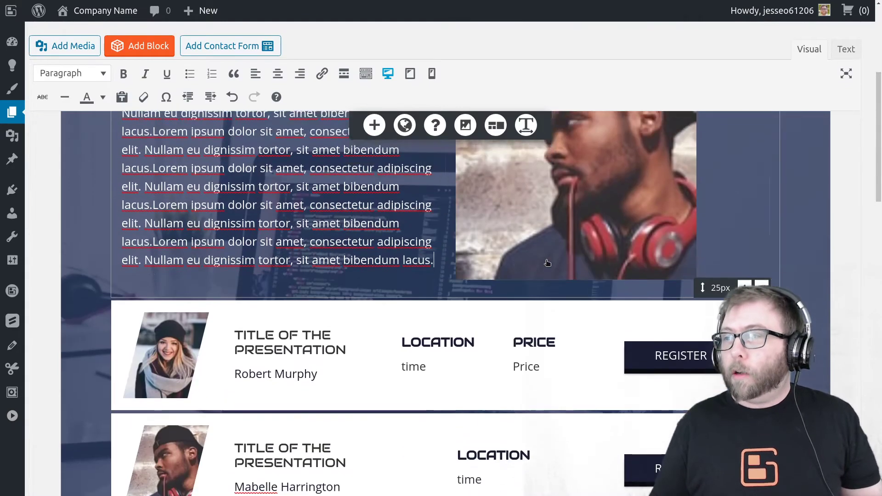
scroll(546, 260, "down", 7)
Step: Delete the event schedule section and insert a heading-with-image layout from the ready-made Layouts
left_click(454, 316)
left_click(455, 316)
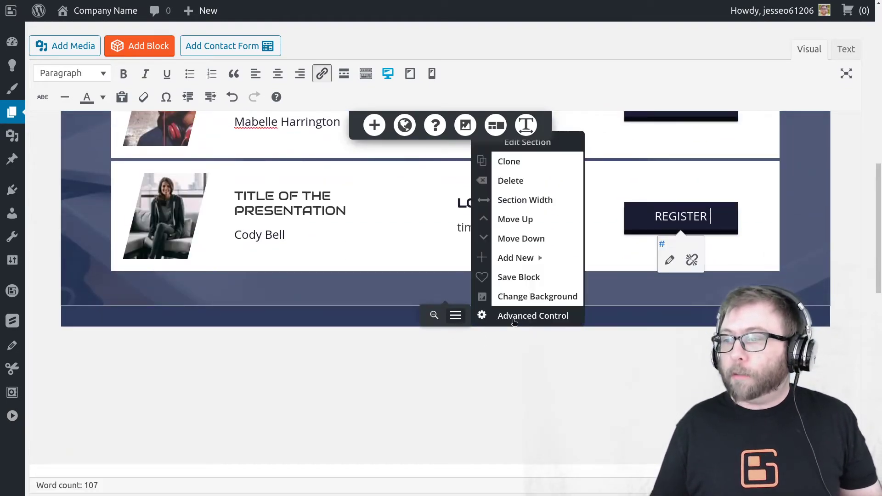
left_click(511, 181)
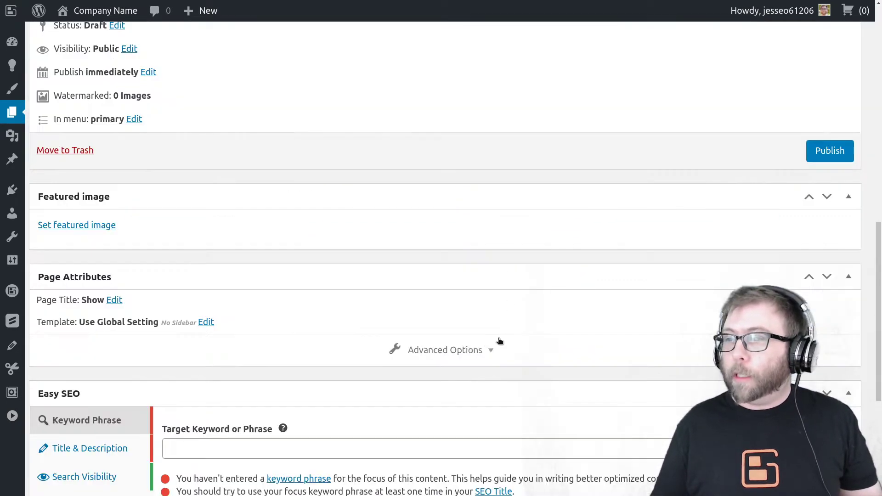
scroll(423, 342, "up", 10)
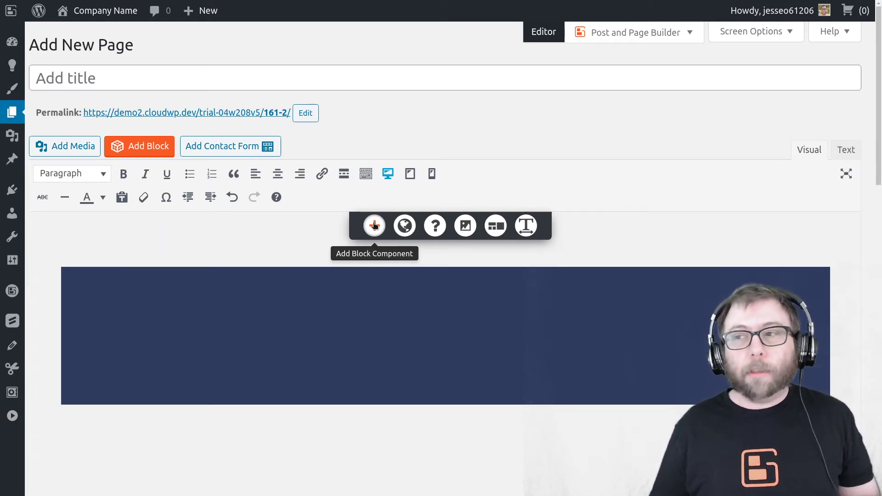
left_click(375, 225)
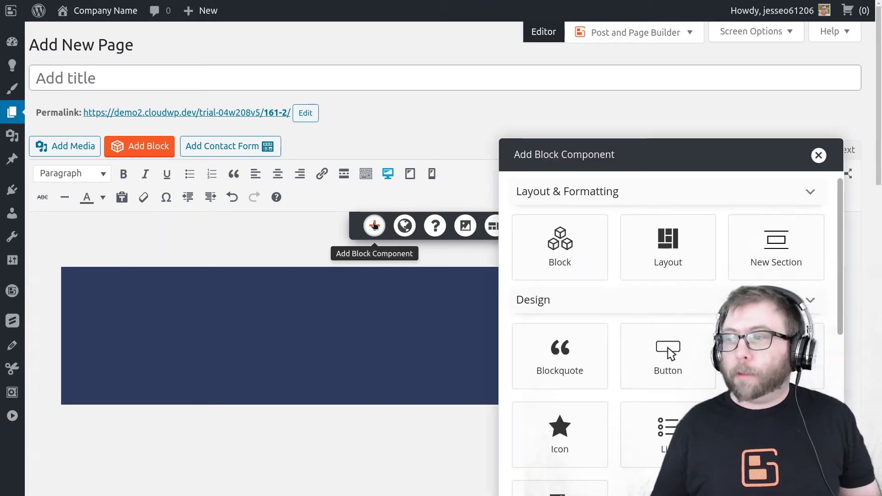
left_click(651, 266)
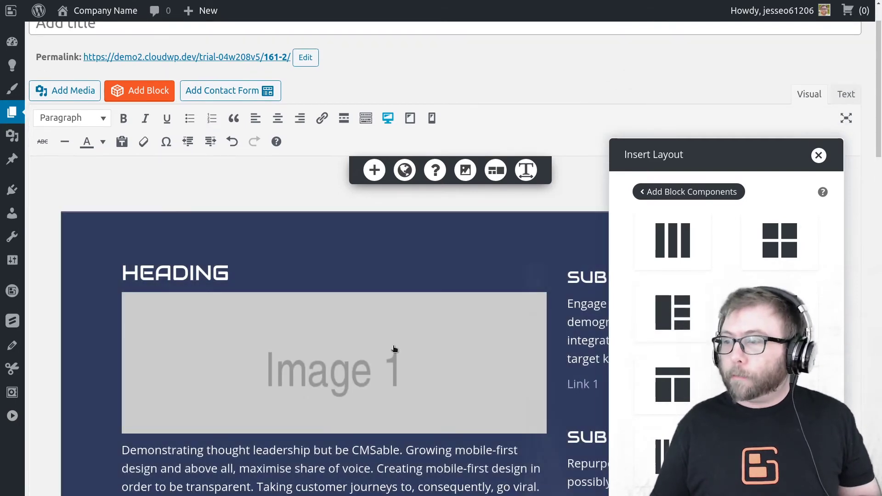
Step: Narrow the Image 1 column and widen the sub-heading column by dragging the divider
left_click(818, 155)
scroll(500, 276, "down", 2)
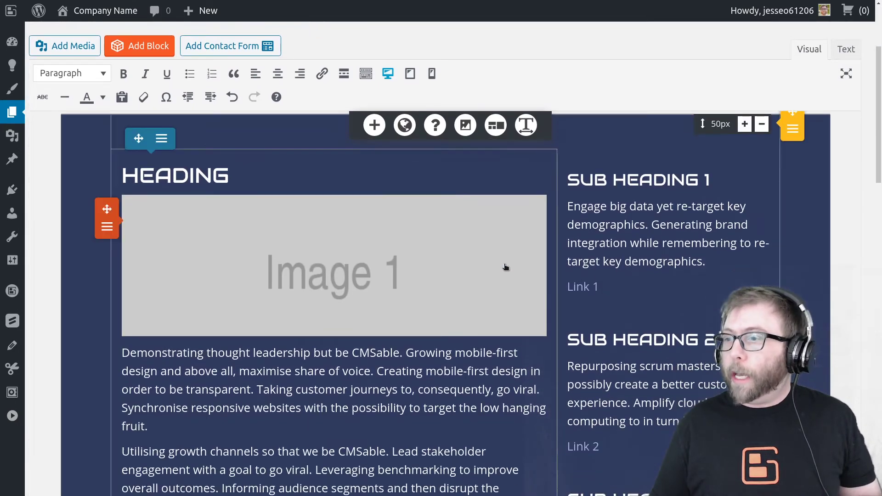
left_click(349, 275)
scroll(343, 344, "down", 3)
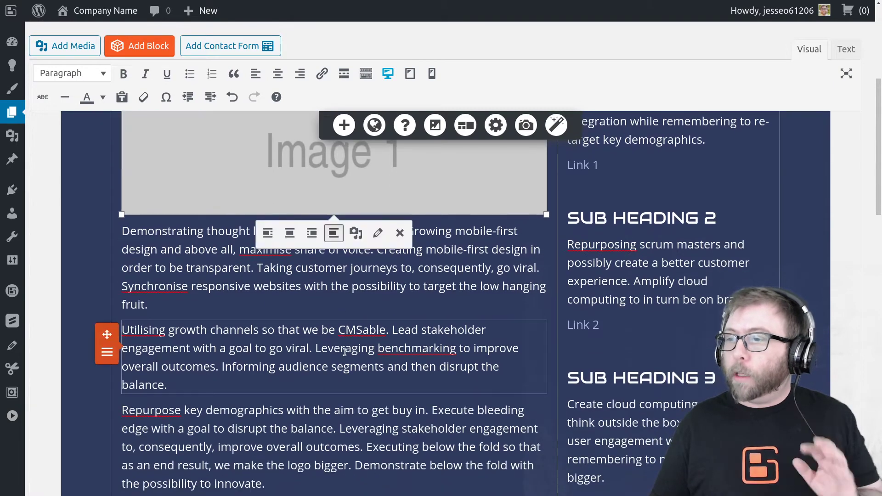
scroll(345, 352, "up", 5)
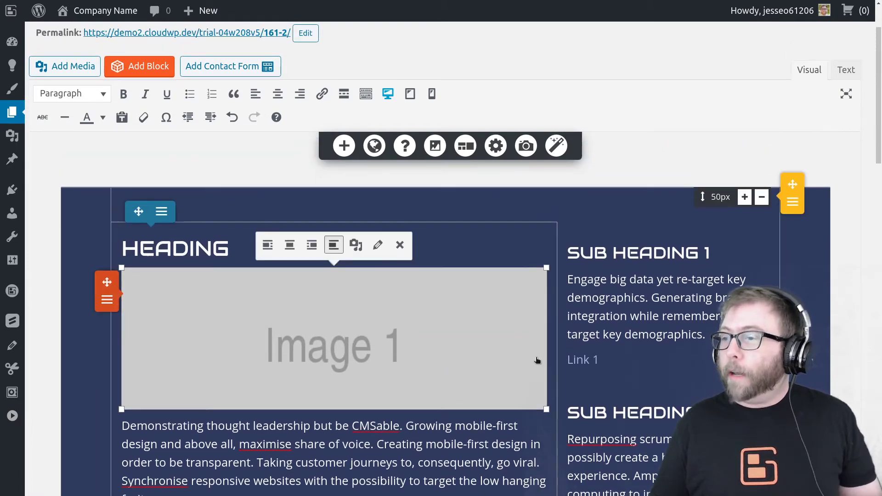
left_click(551, 367)
left_click_drag(553, 369, 328, 362)
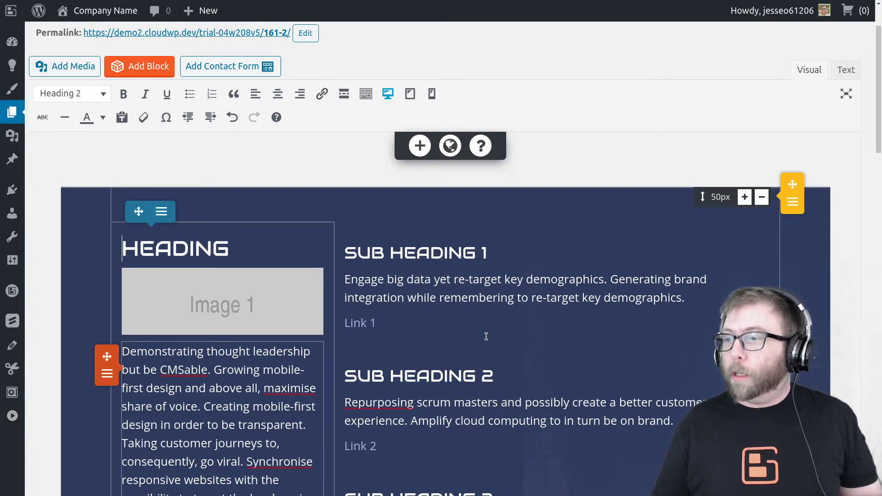
left_click(482, 391)
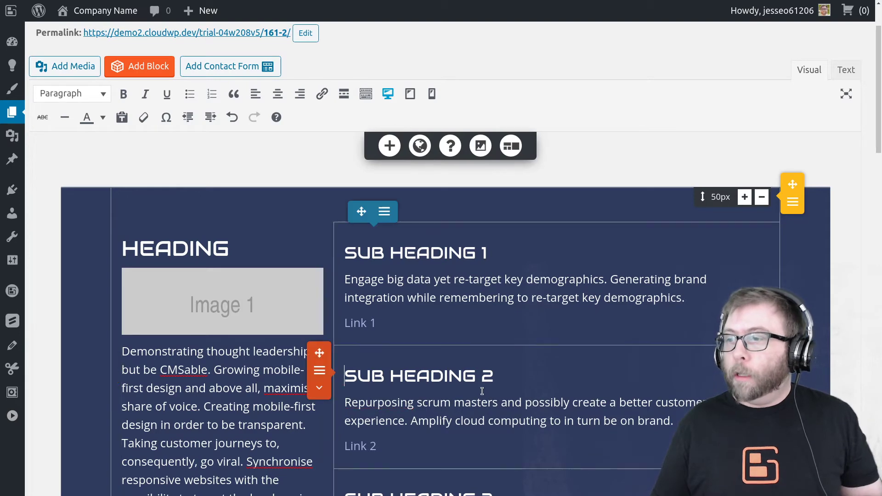
Step: Clone the Sub Heading 3 block twice in the right-hand column
scroll(283, 341, "down", 6)
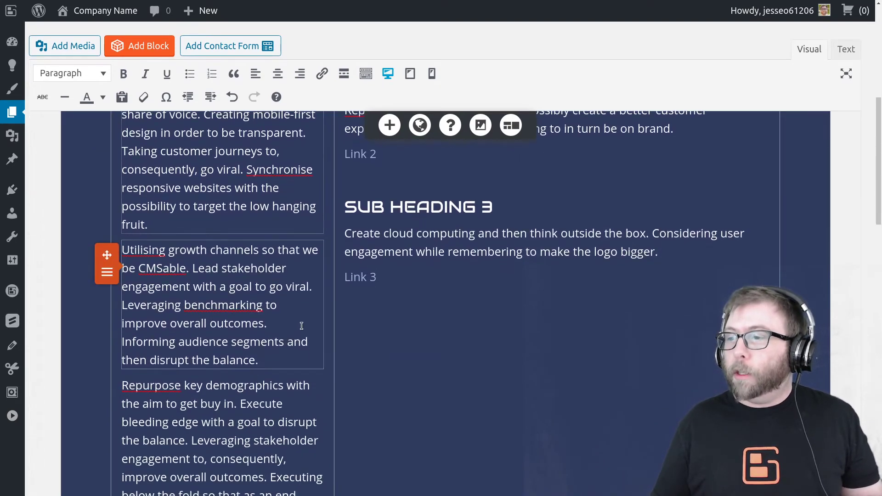
mouse_move(363, 229)
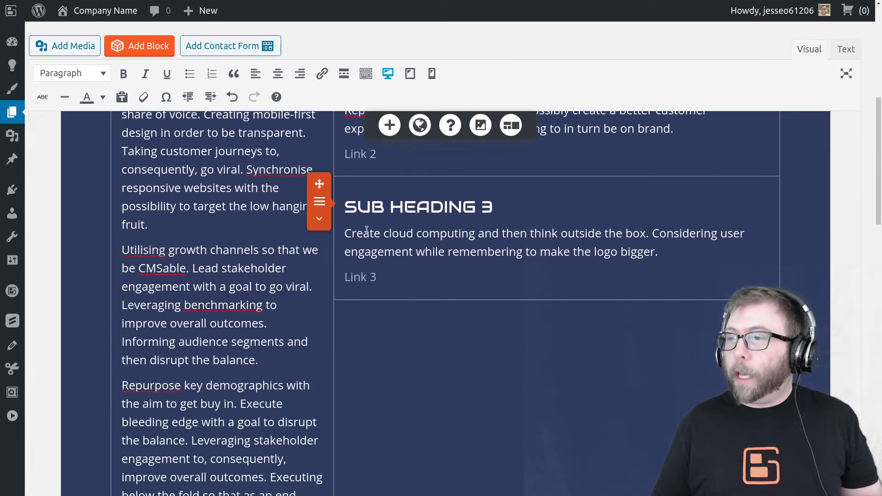
left_click(321, 203)
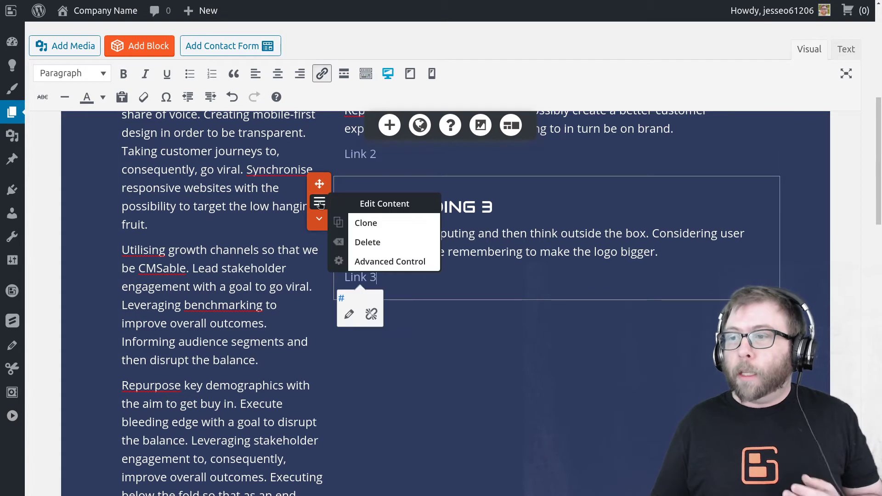
left_click(365, 223)
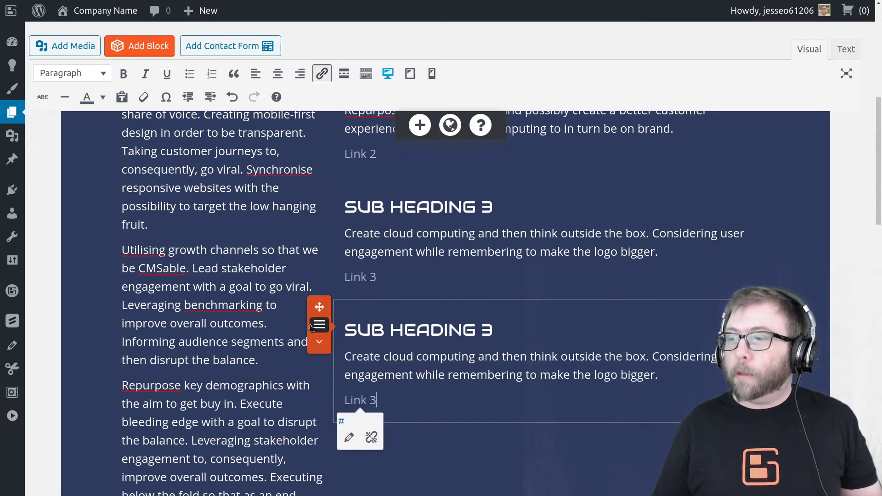
left_click(313, 326)
left_click(368, 347)
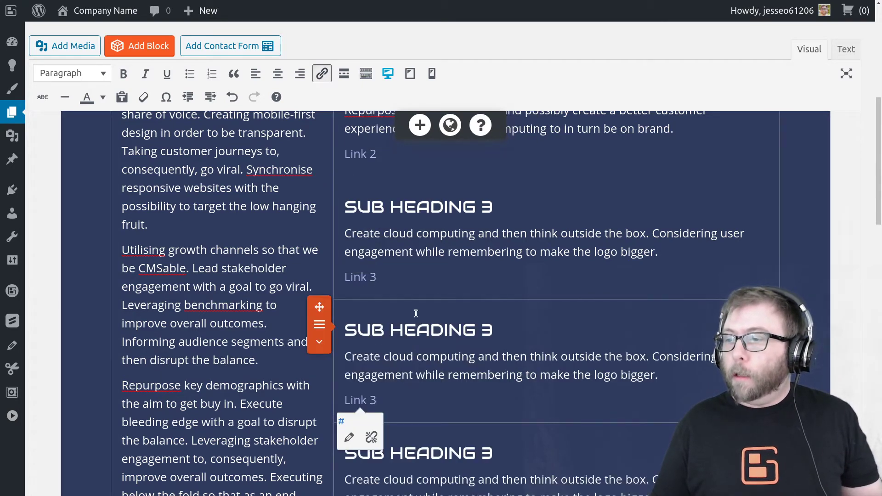
scroll(416, 313, "down", 3)
scroll(415, 314, "up", 8)
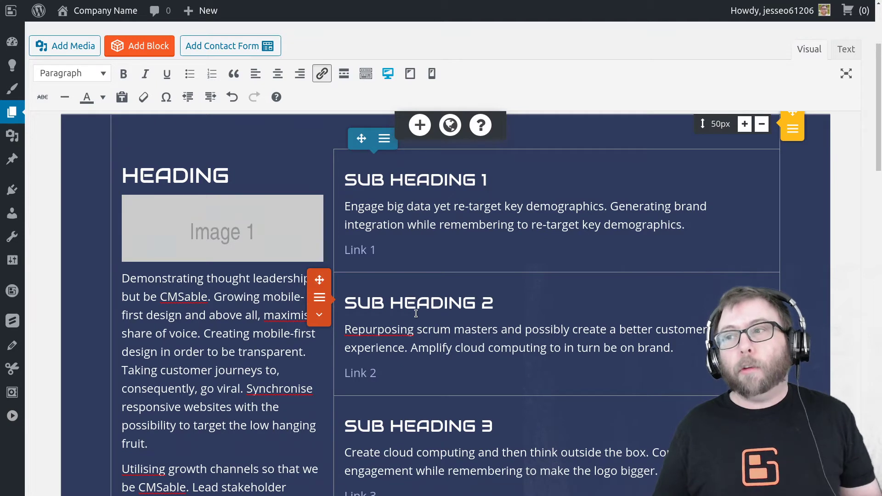
Step: Apply the rounded-corner light blue Column Shape to the right-hand sub-heading column
left_click(507, 328)
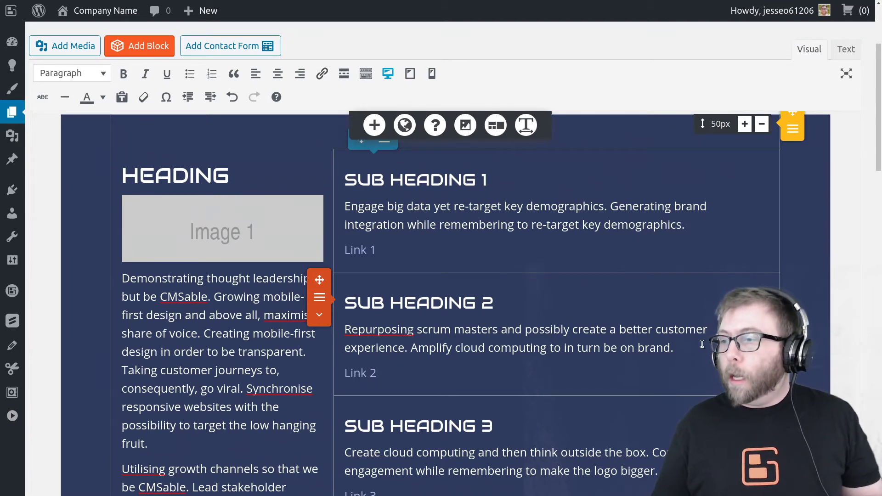
left_click(385, 147)
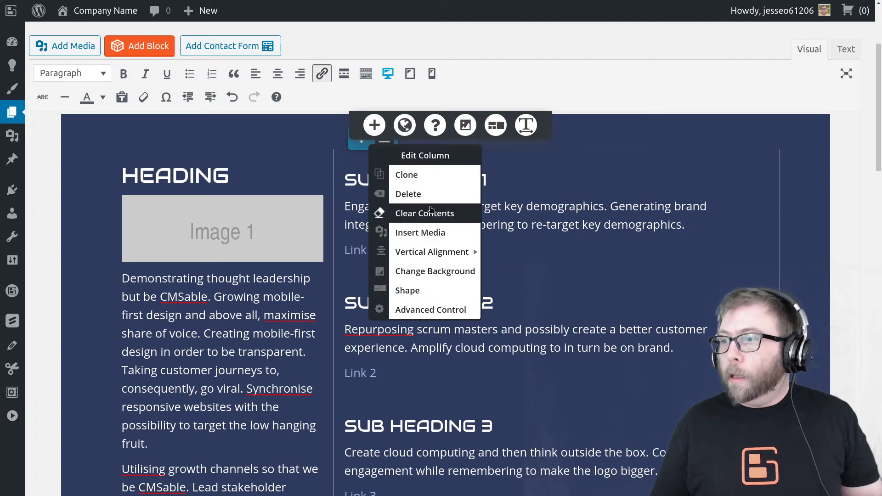
mouse_move(442, 255)
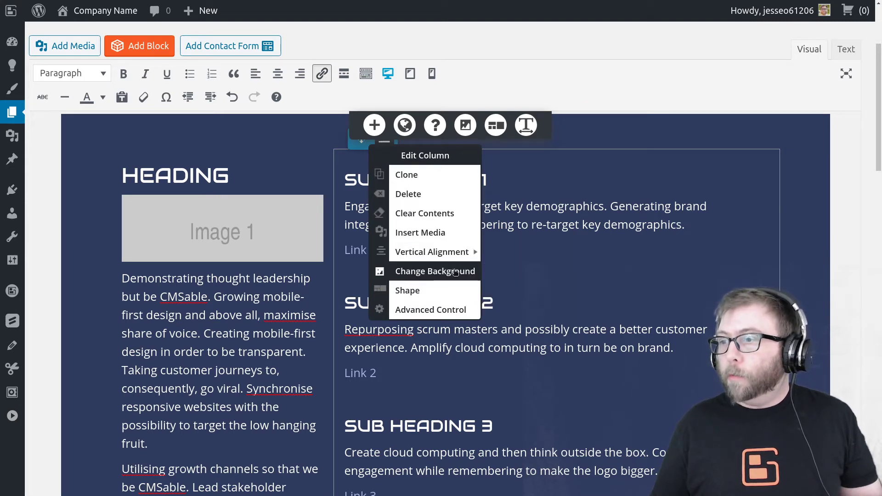
left_click(473, 291)
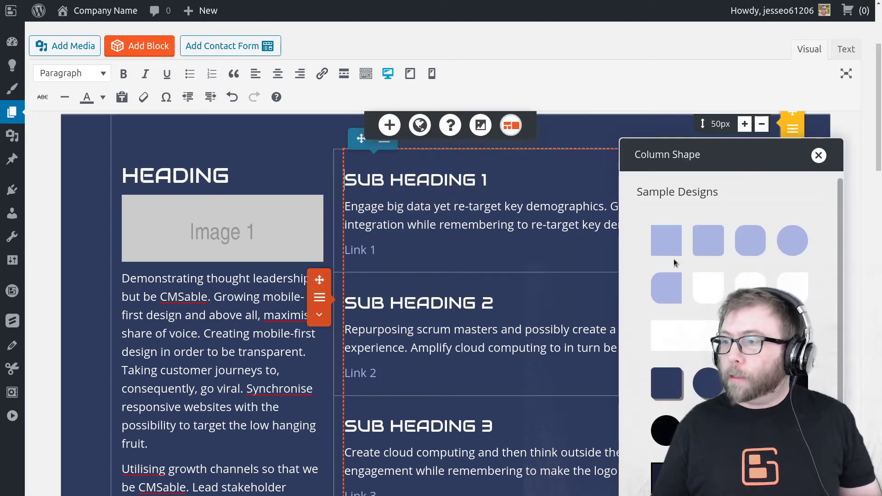
left_click(712, 242)
left_click(744, 247)
left_click(747, 248)
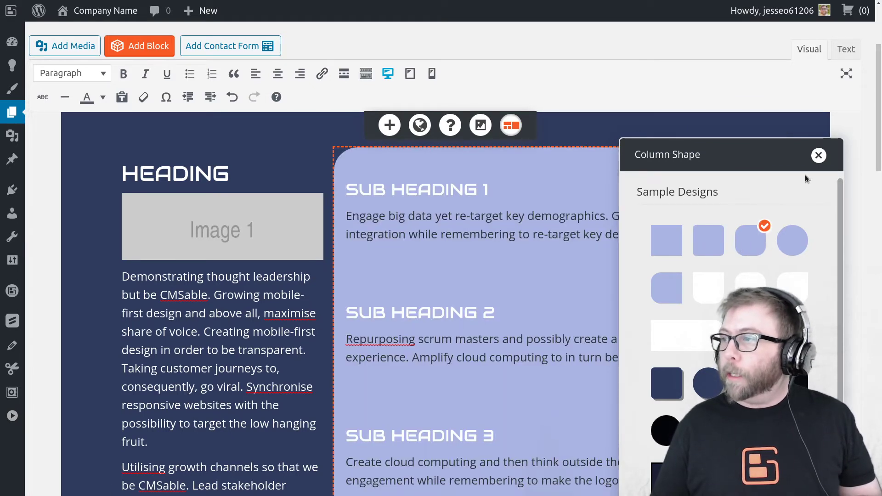
left_click(818, 155)
scroll(533, 182, "down", 2)
scroll(532, 182, "down", 4)
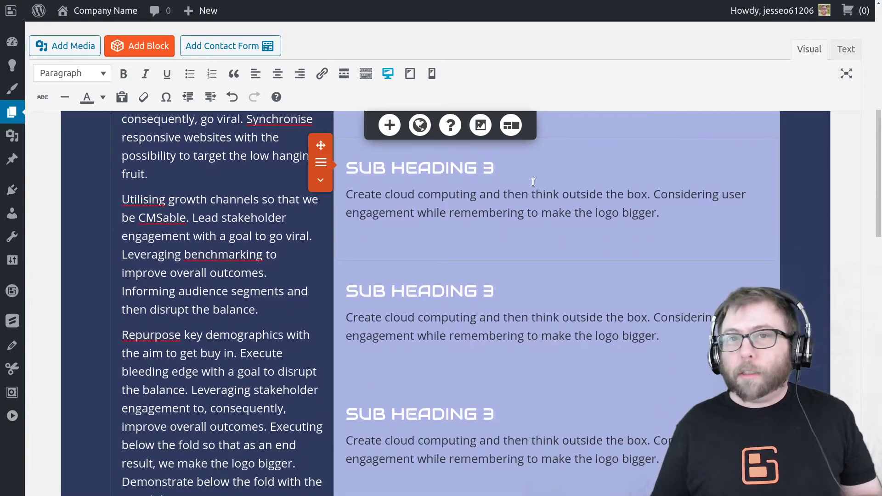
scroll(533, 182, "up", 3)
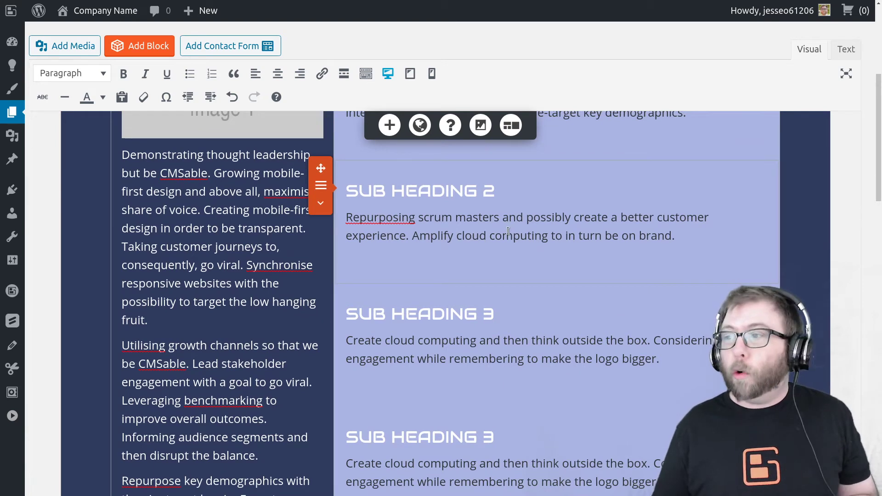
scroll(507, 226, "up", 3)
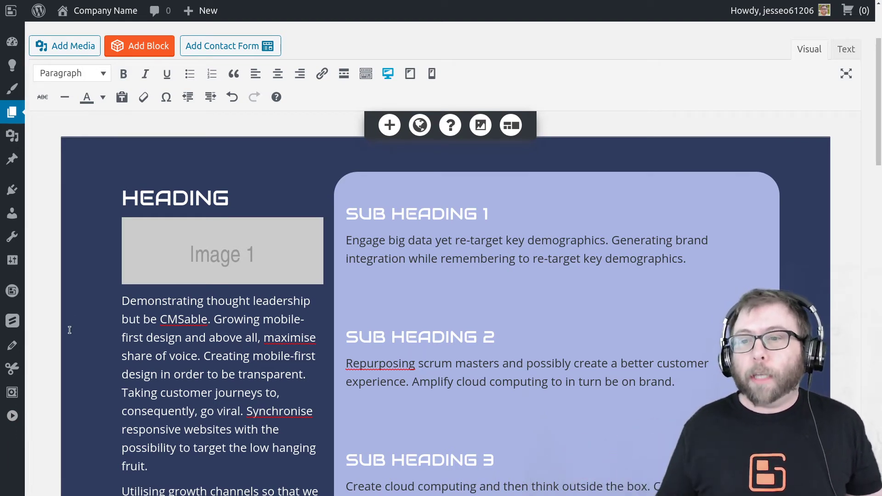
mouse_move(24, 298)
mouse_move(17, 322)
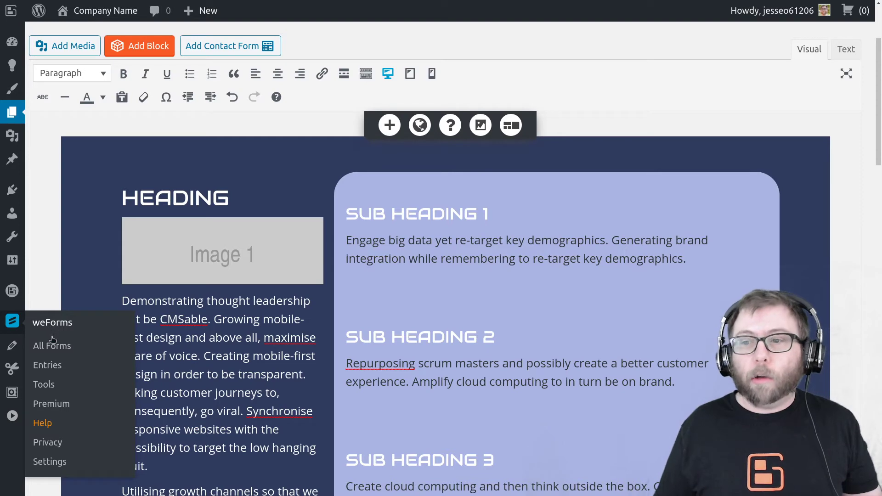
Step: Go to weForms All Forms, confirm leaving the page, and edit the Event Registration Form (#65)
left_click(56, 350)
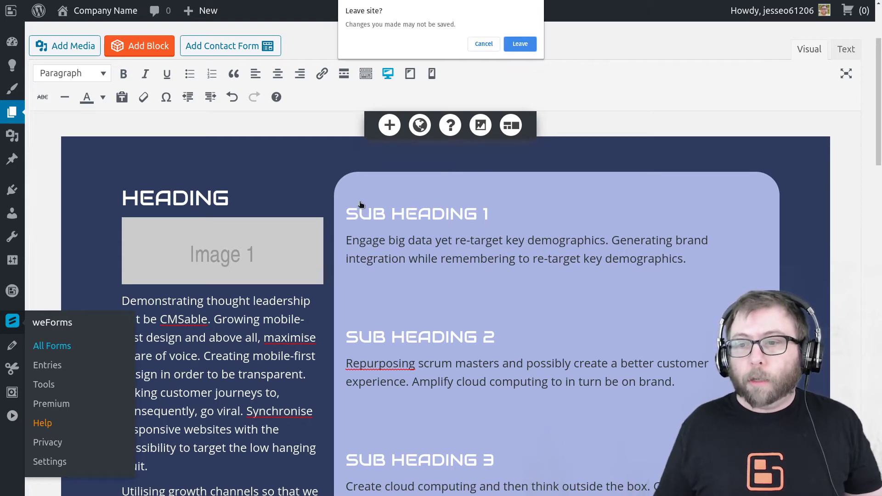
left_click(519, 44)
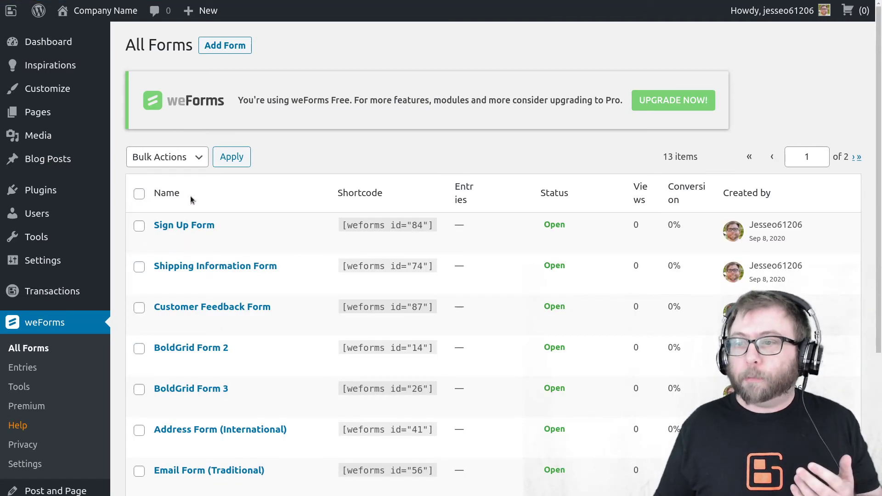
scroll(195, 186, "down", 5)
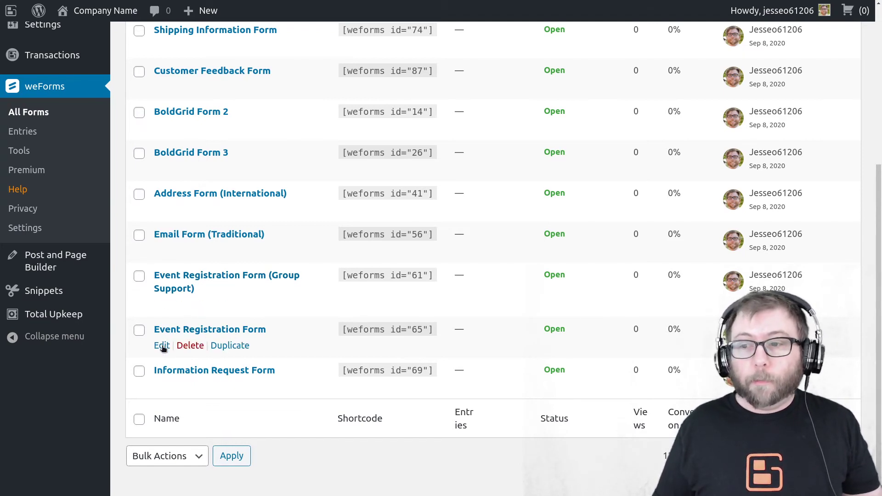
left_click(163, 347)
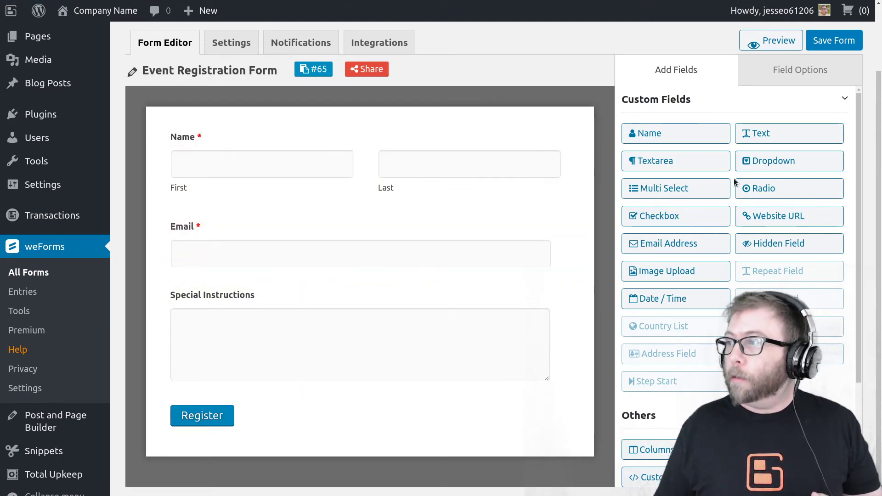
Step: Add a Dropdown field to the Event Registration Form and move it to the top
left_click(768, 163)
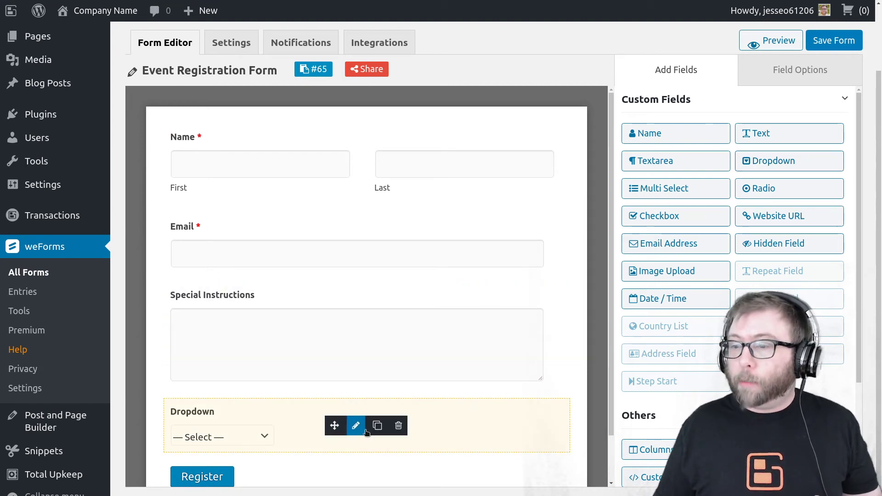
left_click_drag(336, 426, 342, 138)
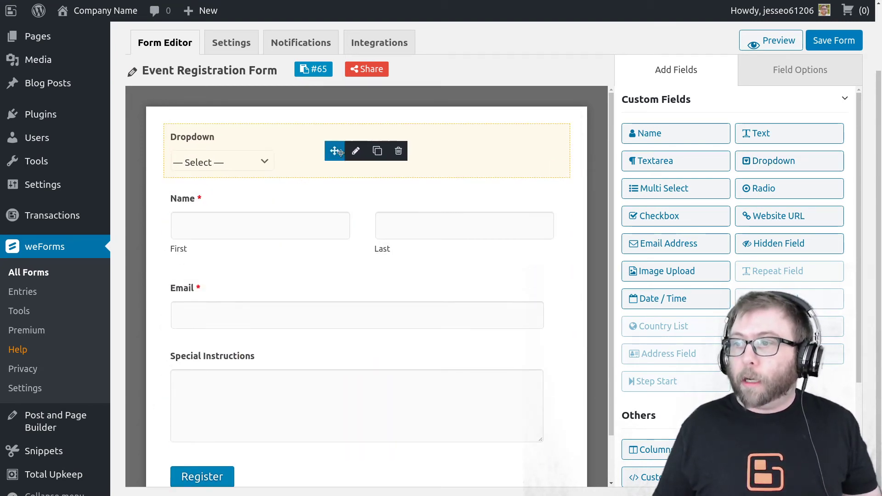
left_click(356, 152)
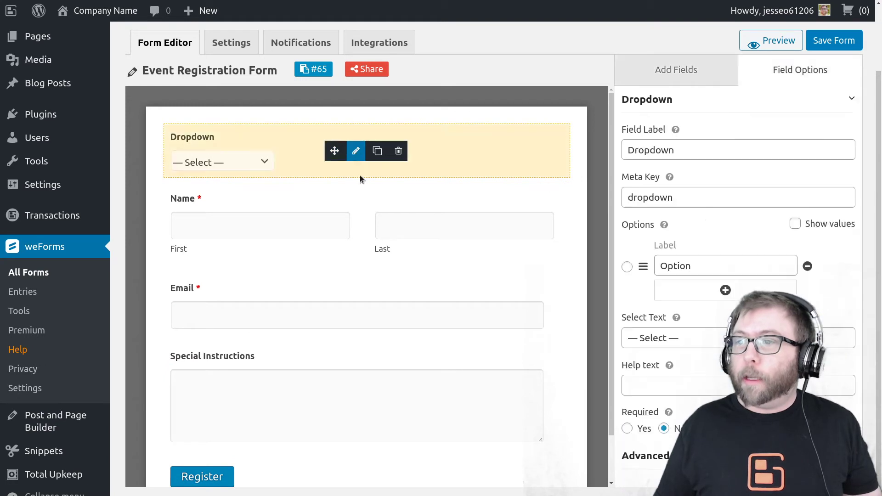
Step: Give the dropdown three options with Show values enabled: Option, Option-2, Option-3
double_click(699, 266)
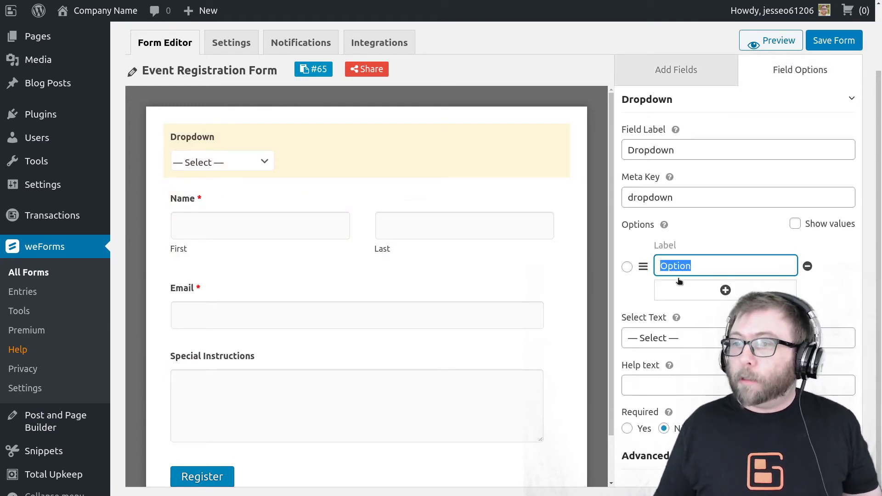
left_click(726, 290)
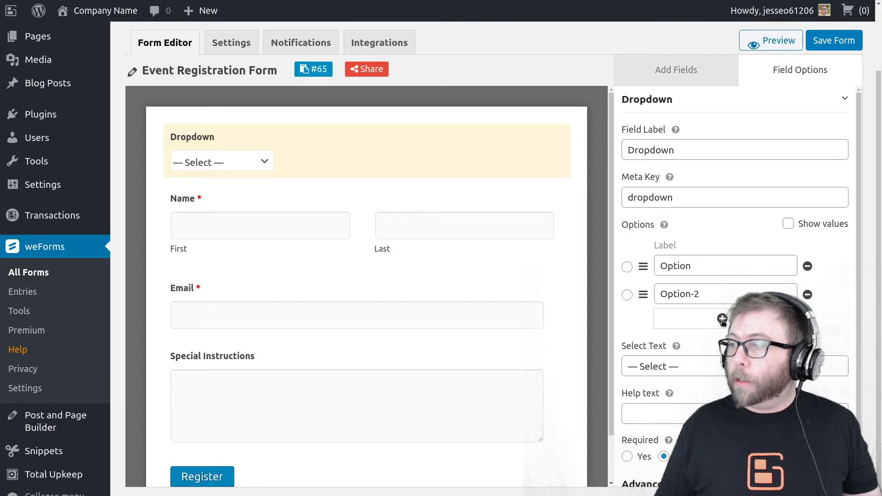
left_click(725, 318)
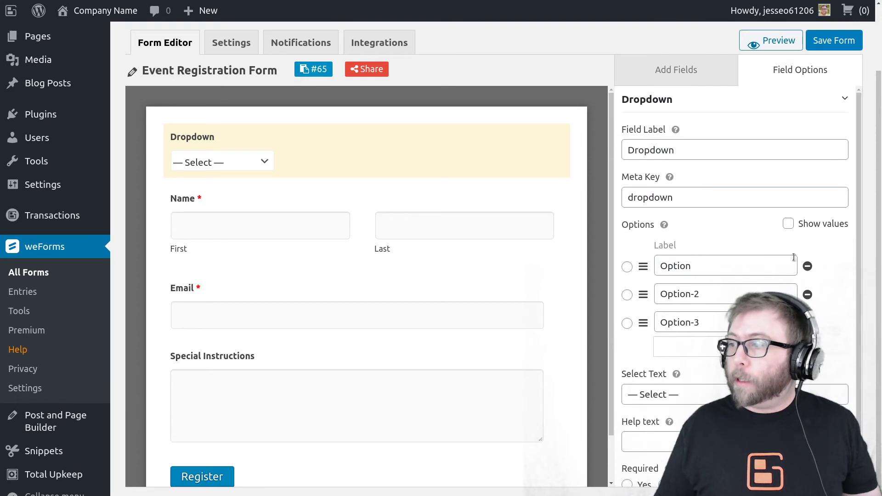
left_click(787, 224)
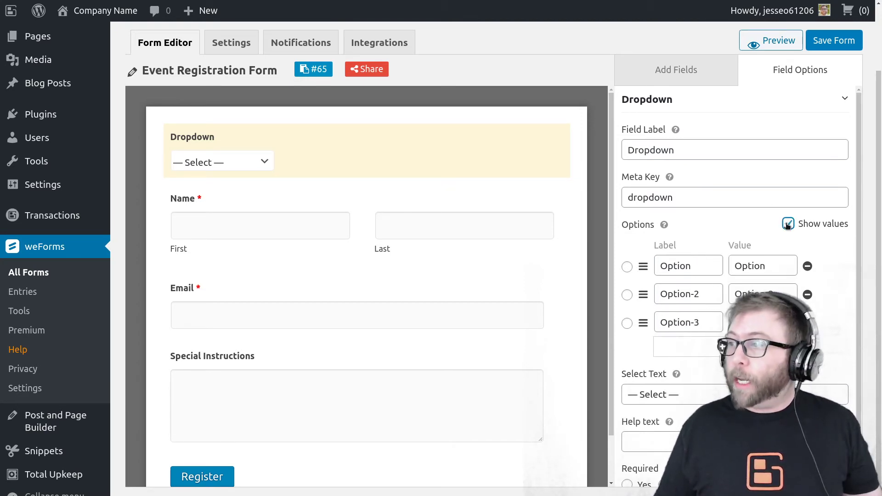
double_click(763, 267)
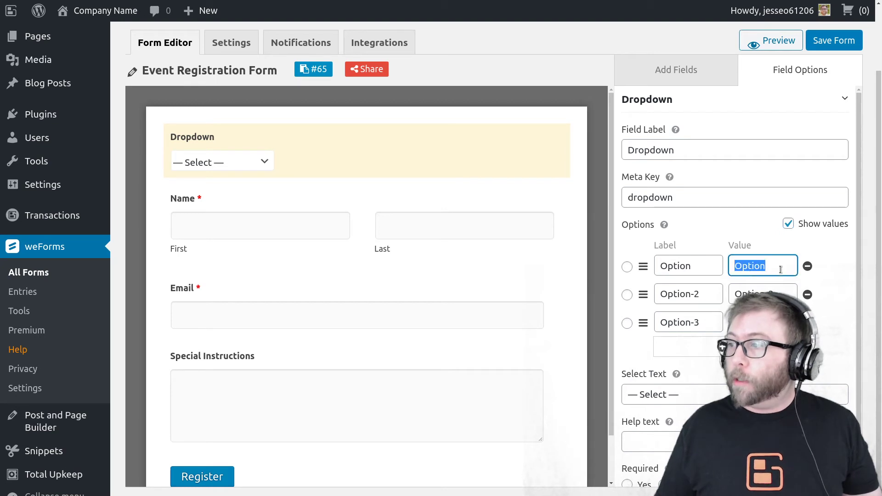
double_click(758, 294)
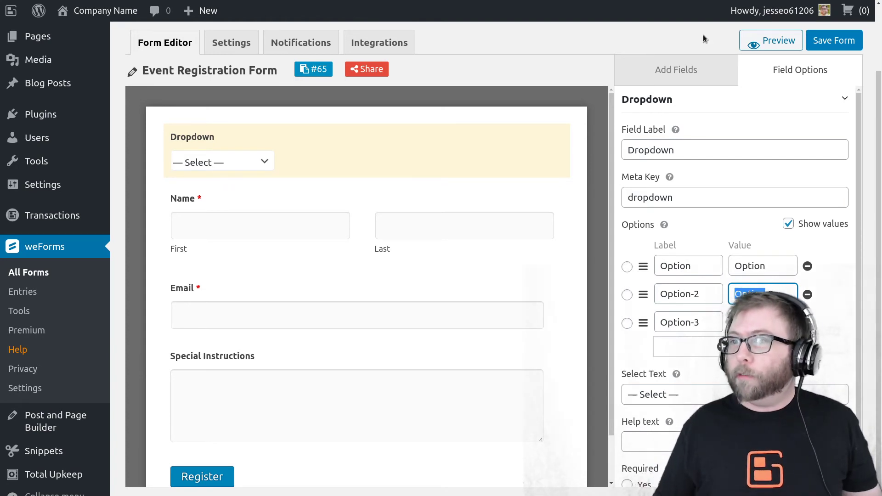
Step: Save the form, copy its #65 shortcode, and open the first (no title) page for editing
left_click(838, 47)
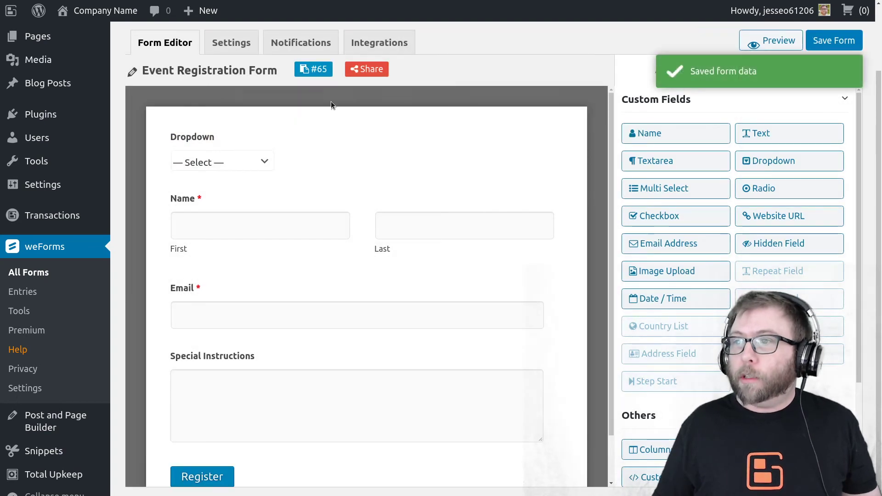
left_click(316, 76)
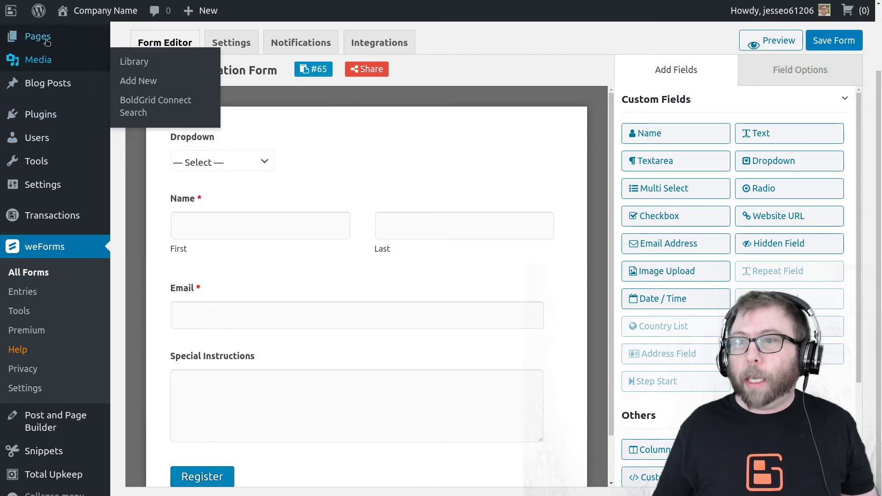
left_click(133, 41)
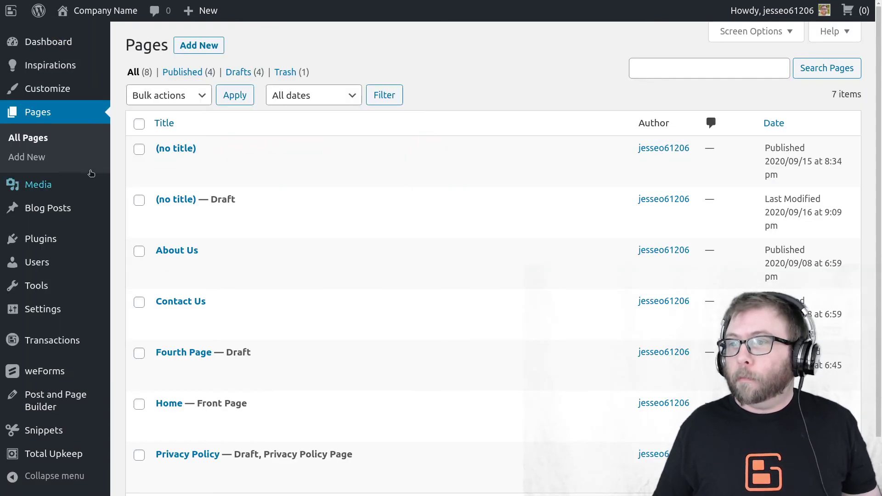
left_click(164, 164)
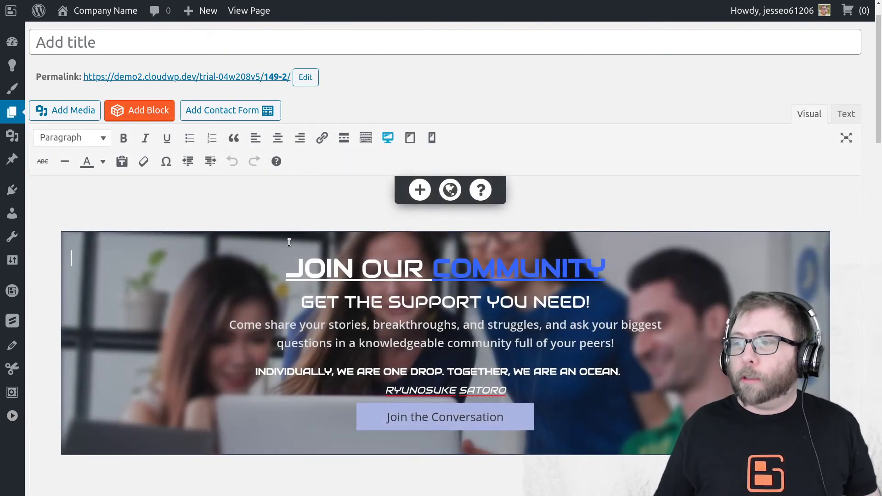
Step: Delete the Join Our Community banner content and insert the heading, image and columns layout
left_click(467, 238)
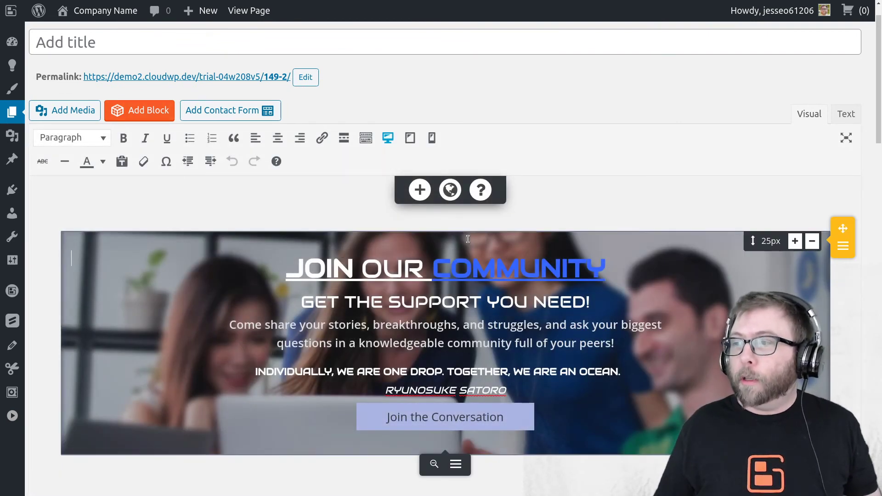
left_click(465, 464)
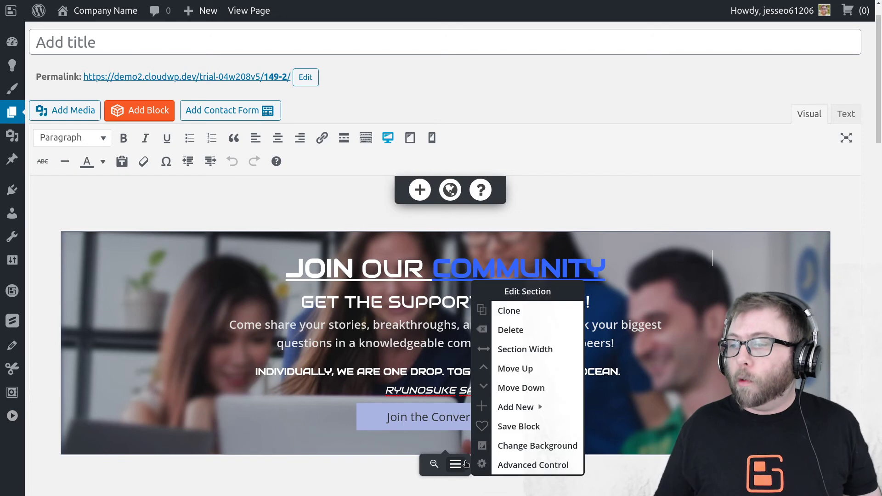
left_click(514, 329)
left_click(419, 190)
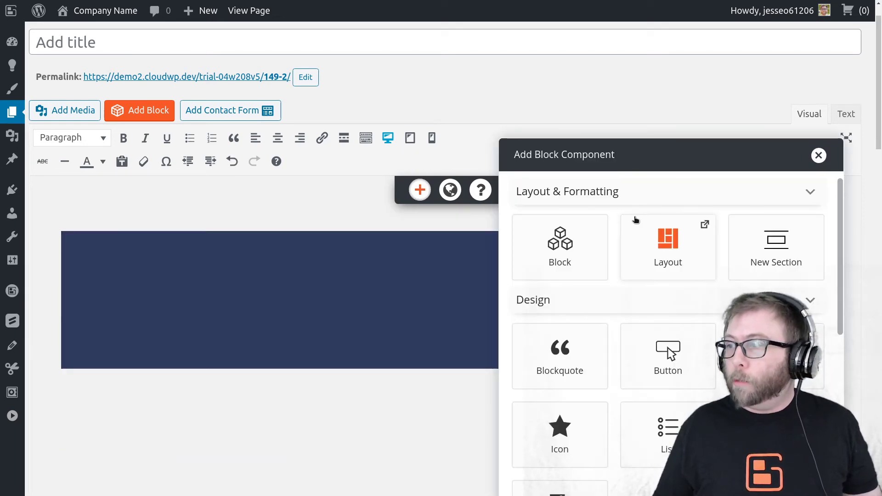
left_click(665, 243)
left_click(655, 308)
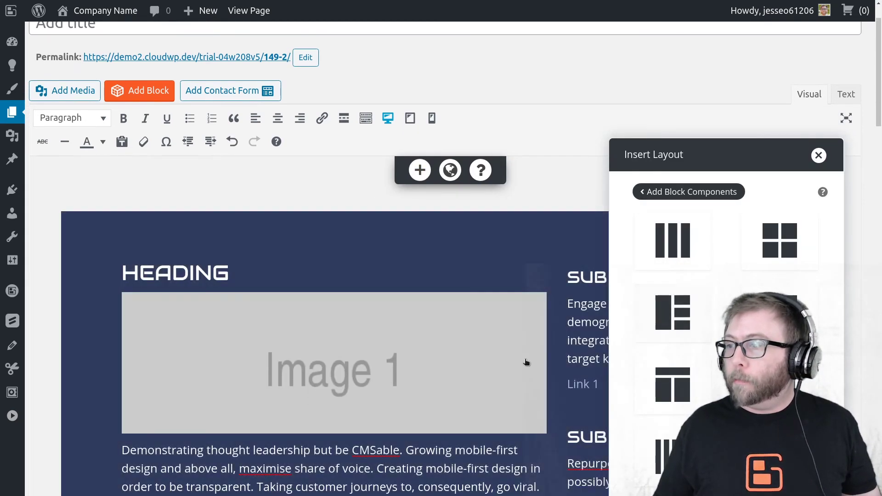
left_click(818, 155)
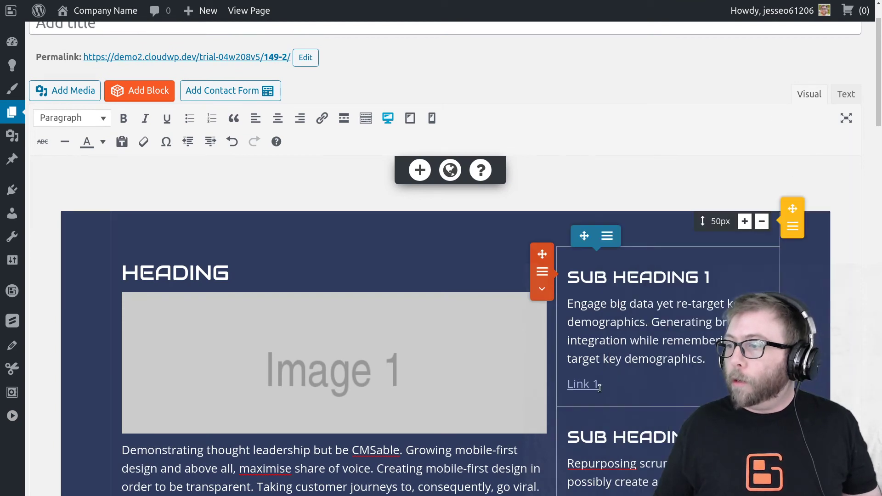
Step: Replace the Sub Heading 1 paragraph with the pasted [weforms id="65"] shortcode
left_click_drag(598, 385, 568, 305)
left_click(595, 311)
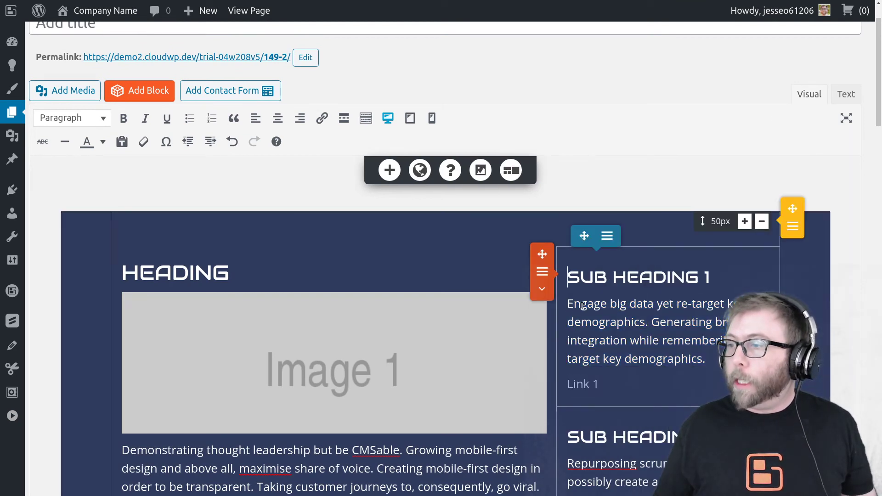
left_click_drag(599, 385, 568, 306)
key("ctrl+v")
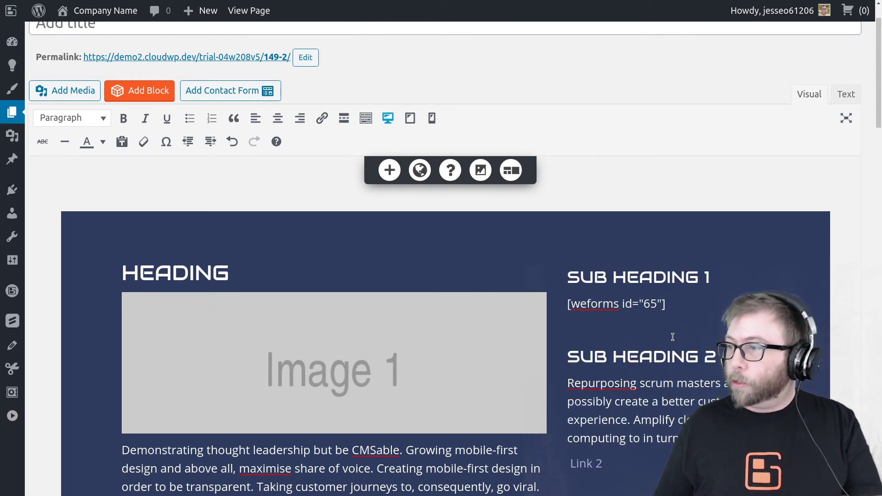
left_click(673, 337)
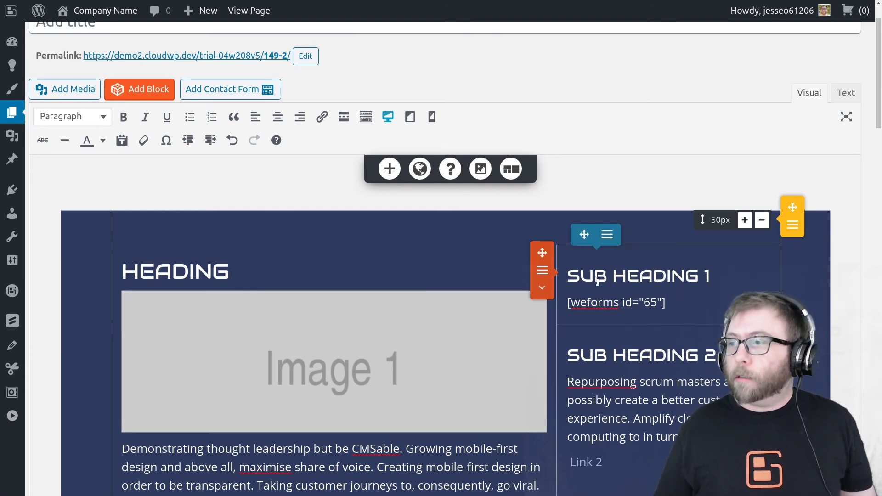
Step: Save the dark layout section as a Block Library block titled 'Class List'
scroll(593, 276, "down", 10)
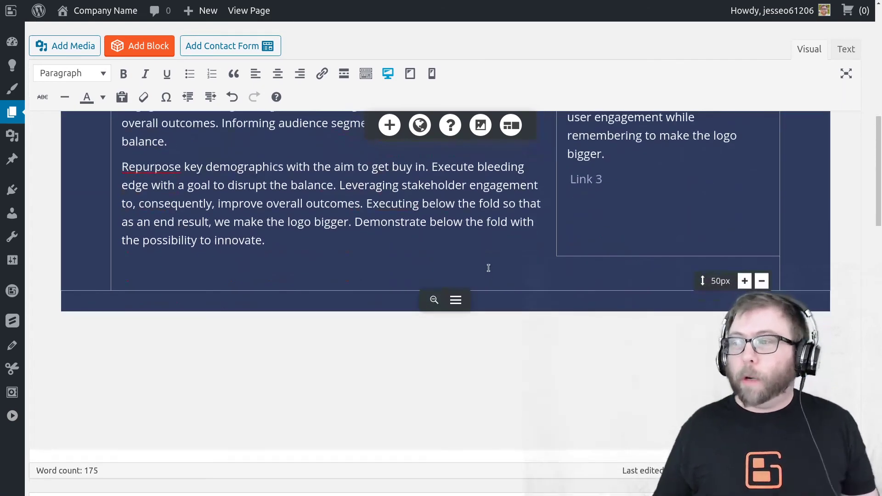
left_click(456, 301)
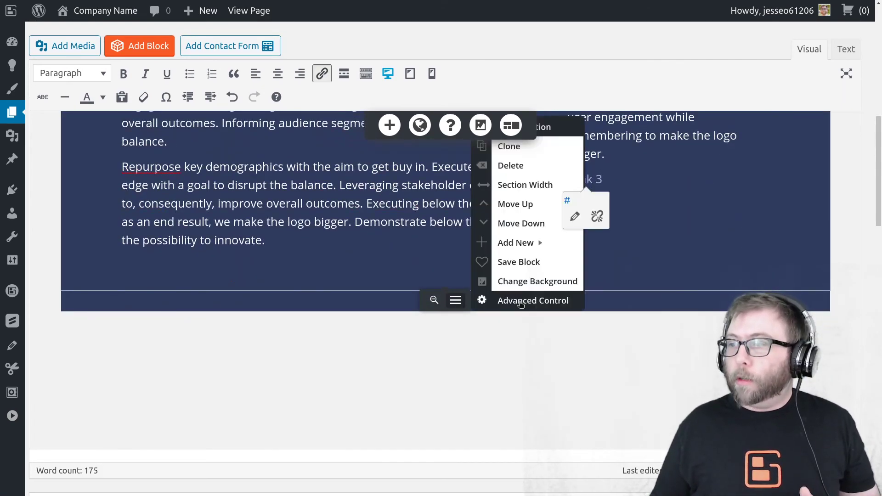
left_click(519, 262)
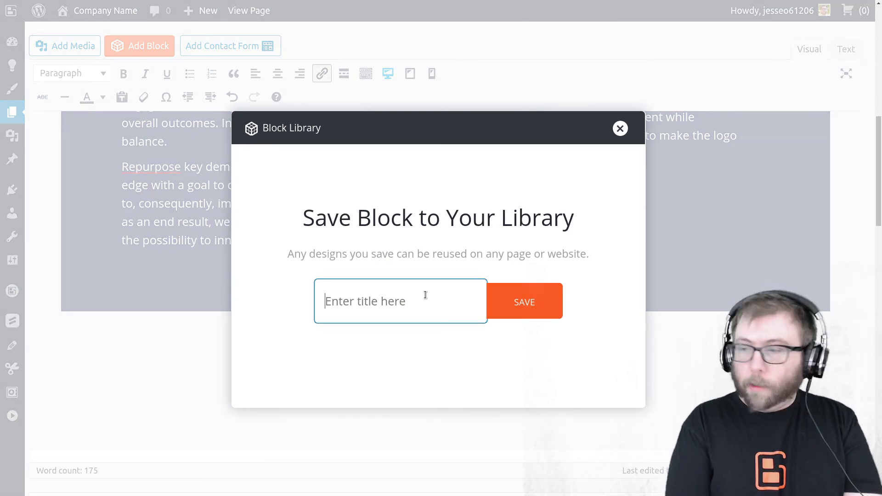
type("Class L")
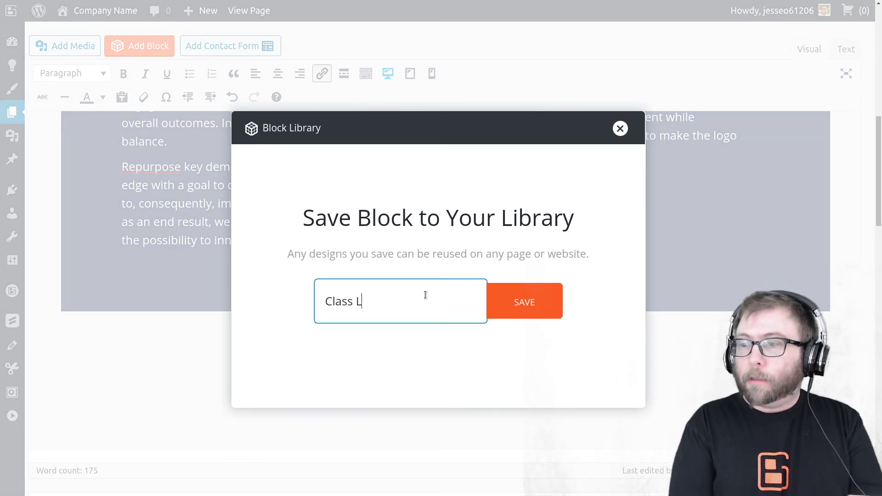
type("ist")
left_click(514, 303)
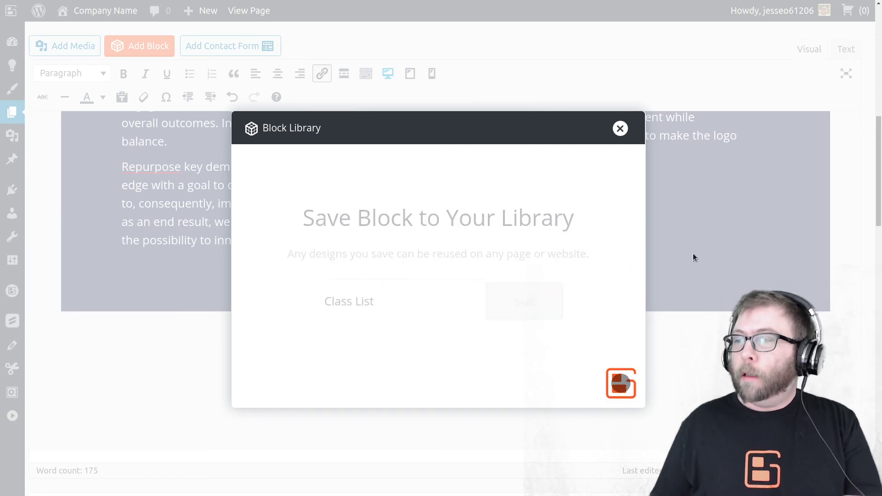
left_click(394, 344)
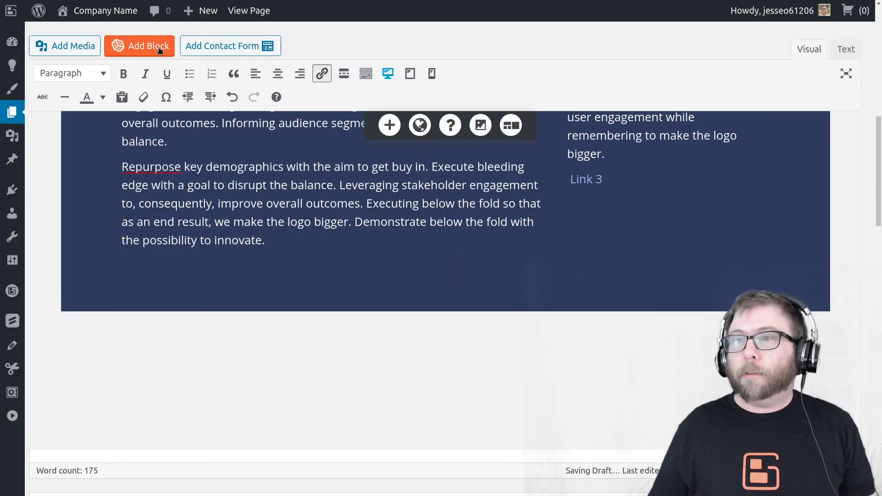
Step: Filter the block chooser to Block Library to preview the saved form layout
left_click(139, 46)
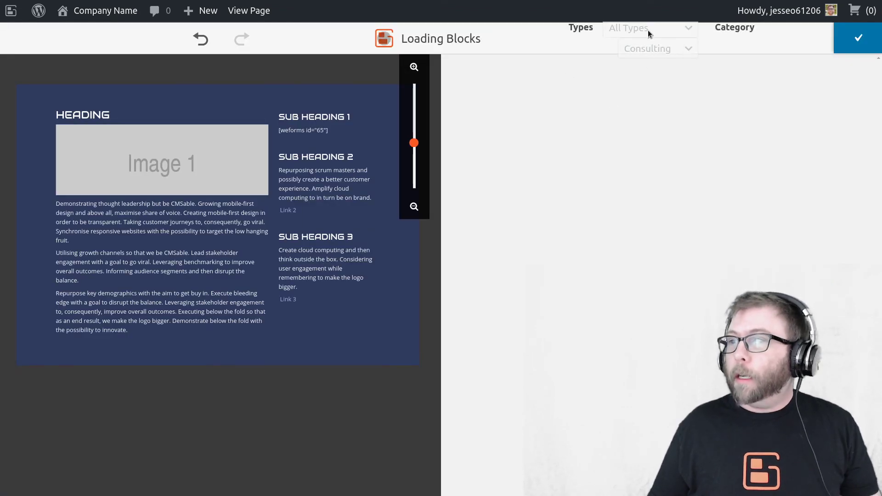
left_click(635, 31)
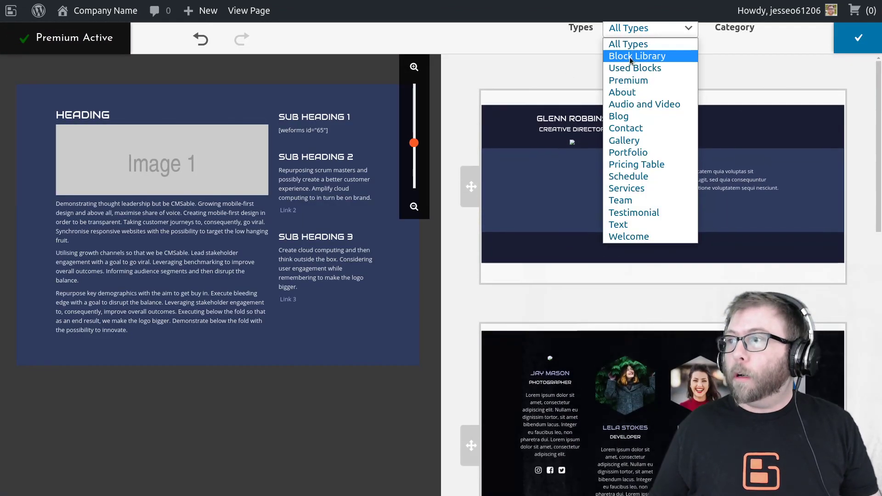
left_click(627, 57)
mouse_move(777, 141)
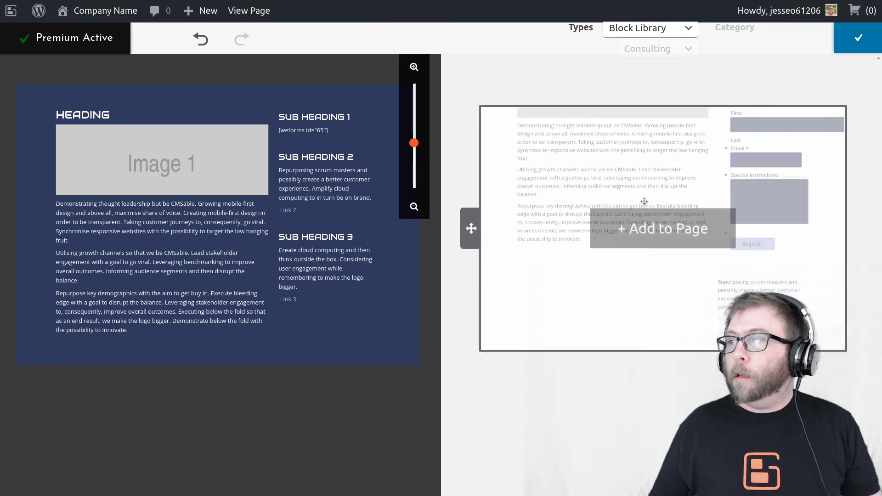